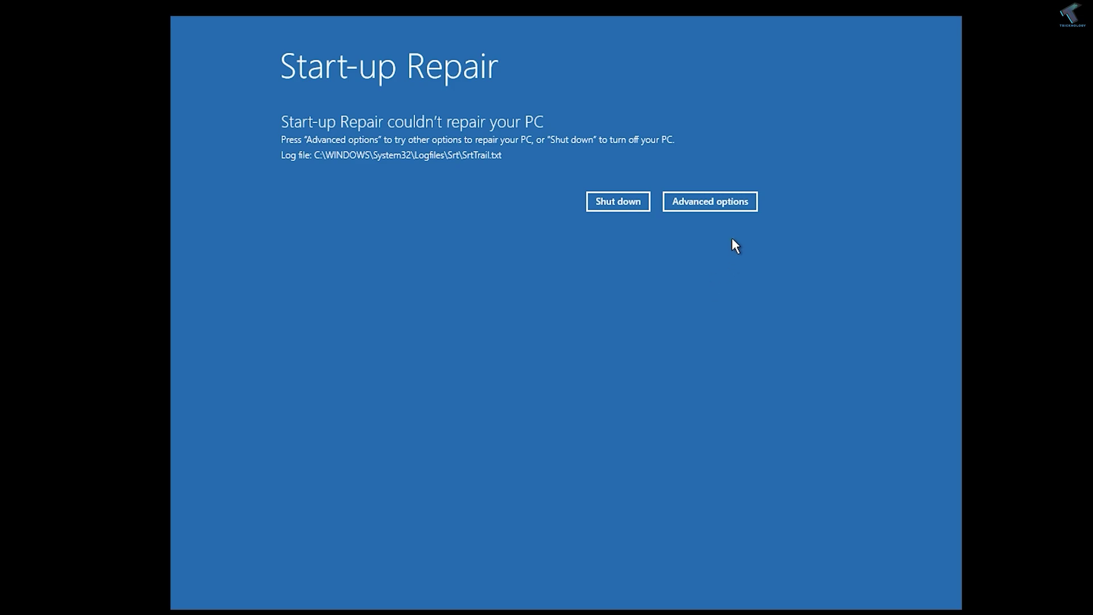
From the failed Start-up Repair screen, open the Command Prompt via Troubleshoot > Advanced options.
left_click(729, 204)
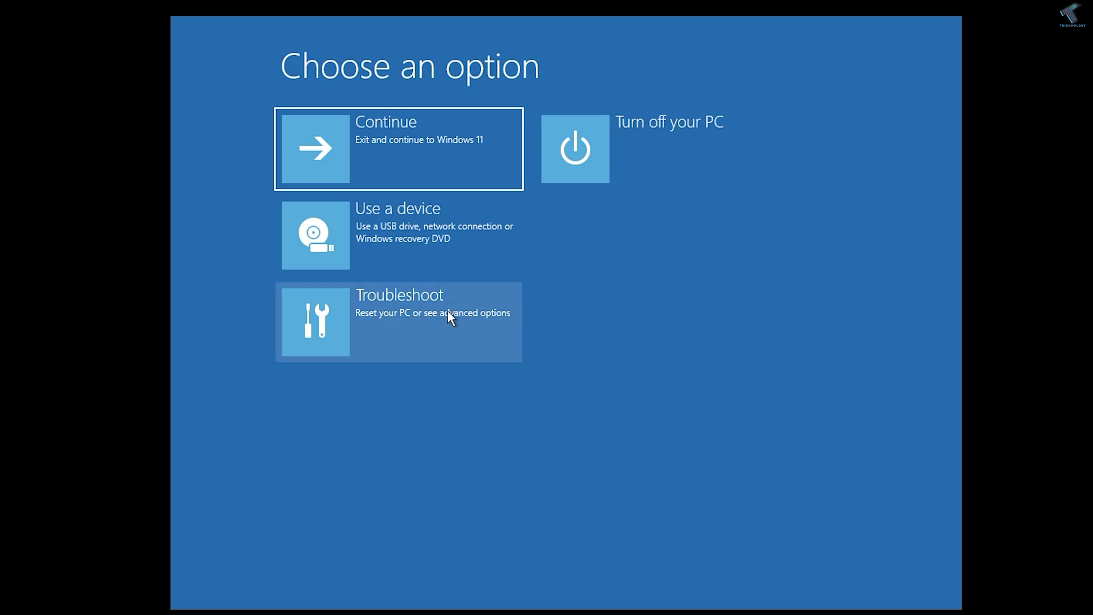
left_click(429, 312)
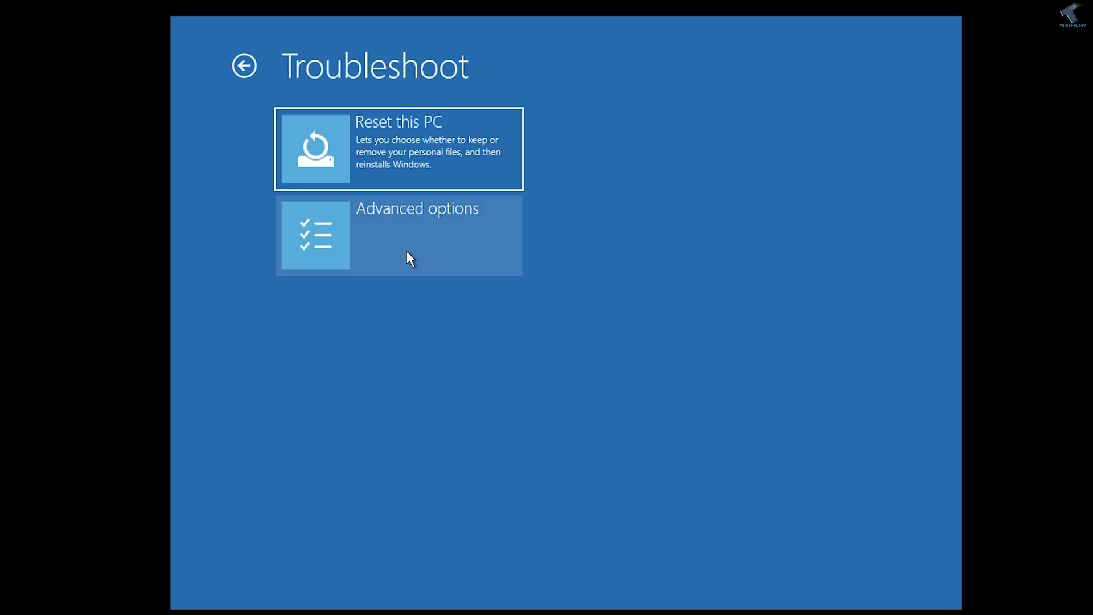
left_click(450, 237)
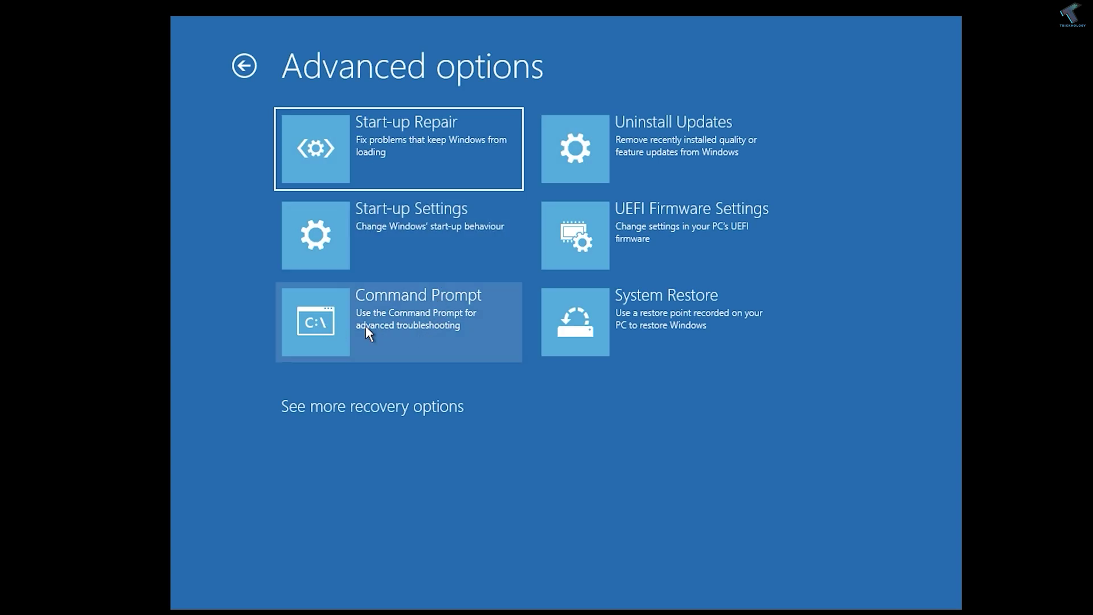
left_click(428, 318)
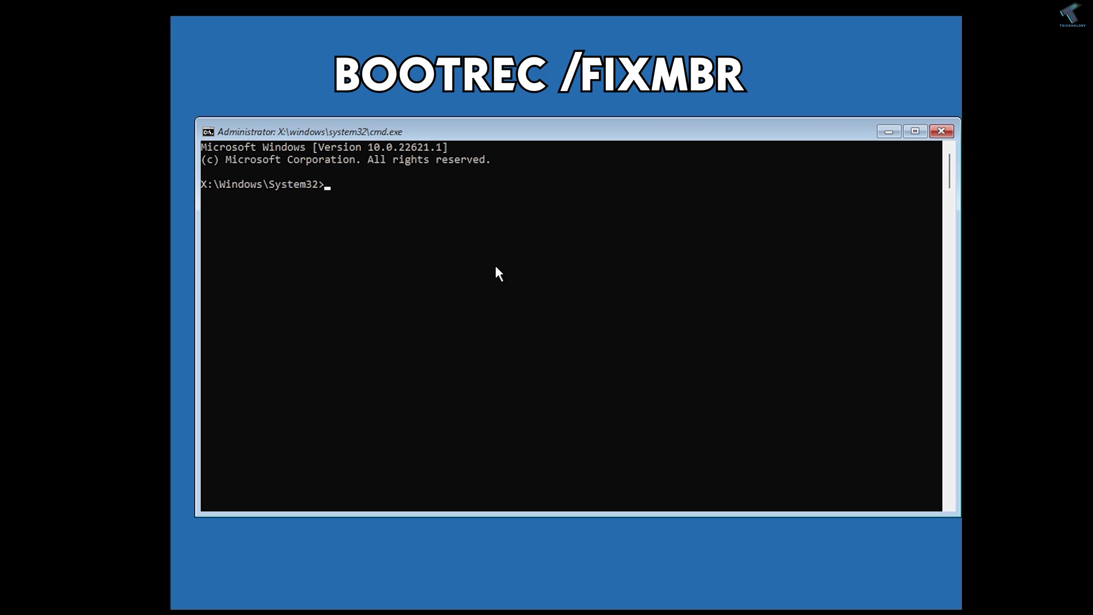
Run bootrec /fixmbr, then bootrec /fixboot, which returns "Access is denied.".
type("bootrec /fixmbr")
key("Return")
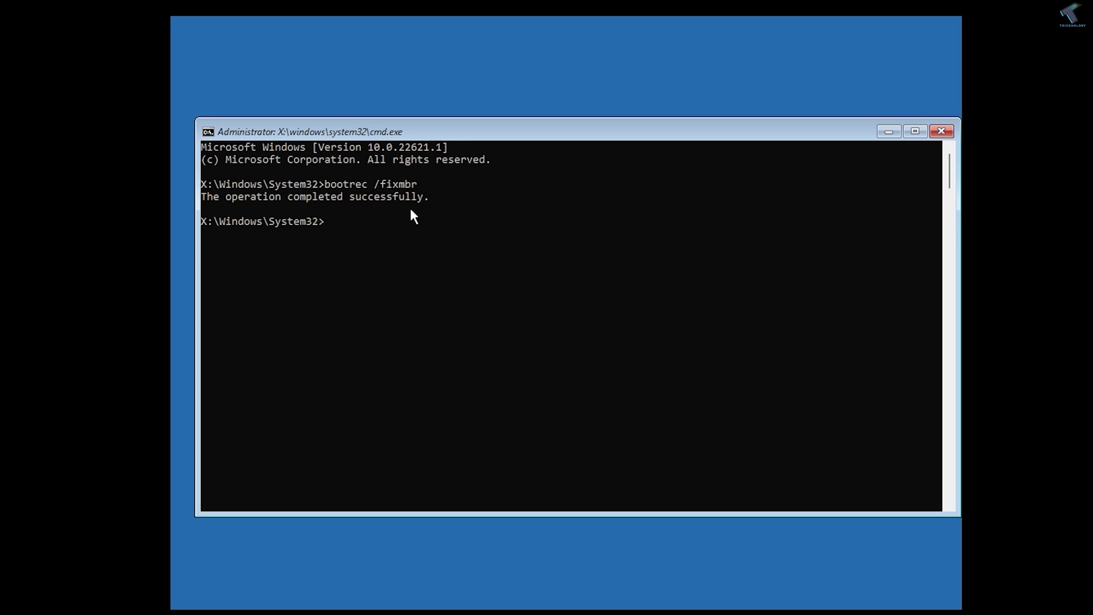
key("Up")
key("BackSpace")
key("BackSpace")
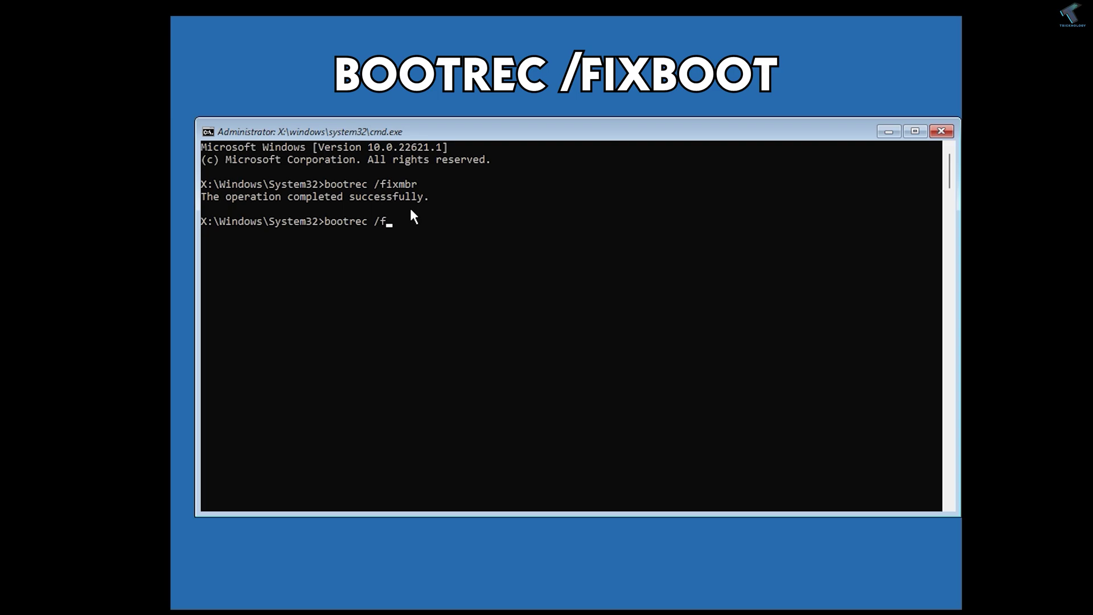
key("Return")
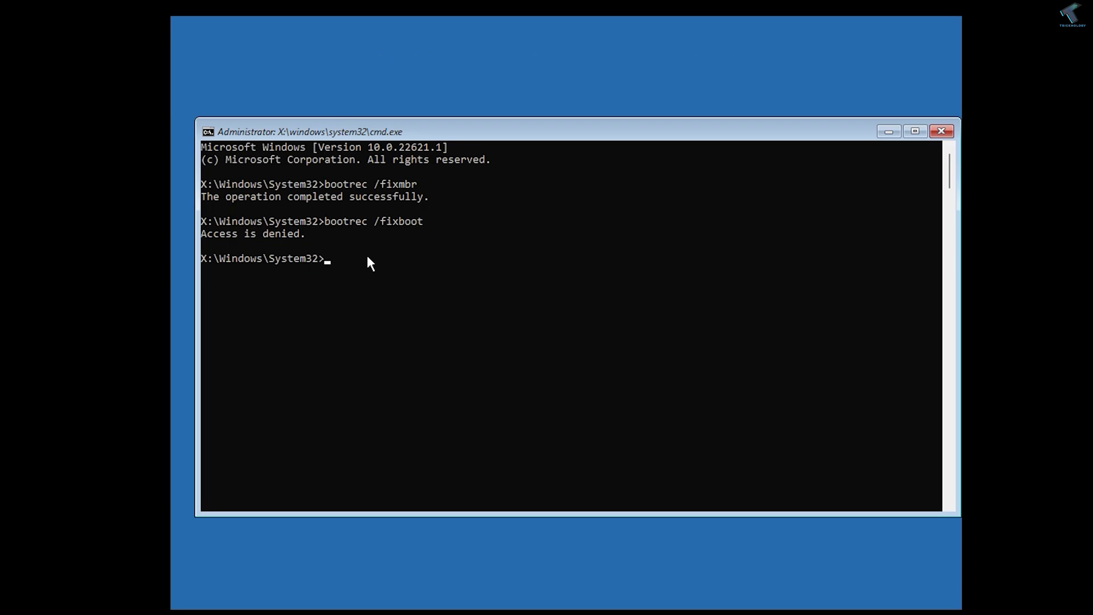
Write BOOTMGR bootcode with bootsect /nt60 sys, then rerun bootrec /fixboot successfully.
type("bootsec")
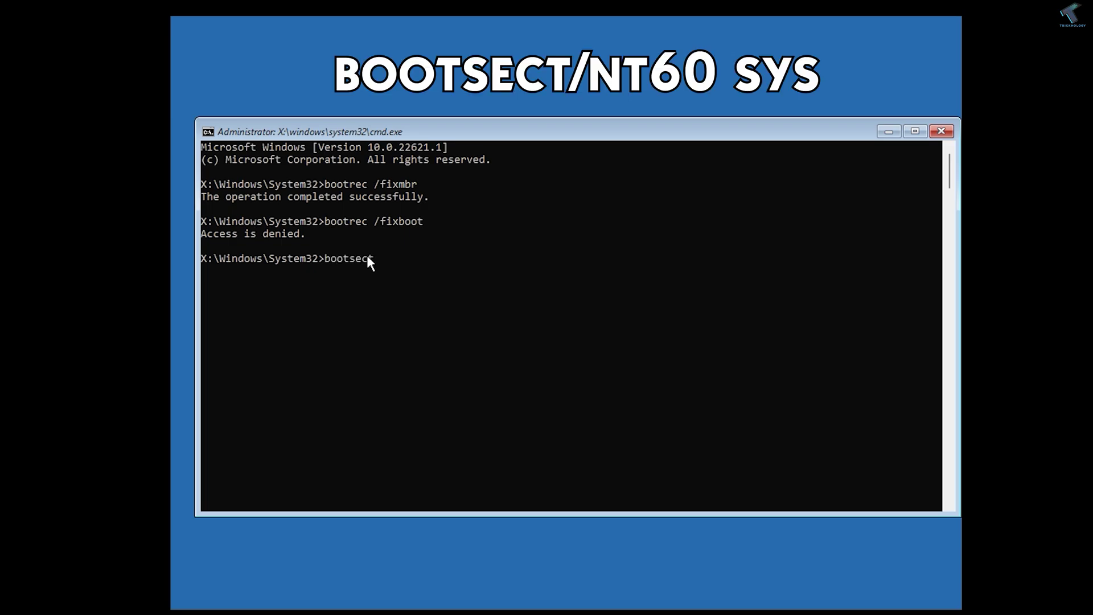
type("t/nt60 sys")
key("Return")
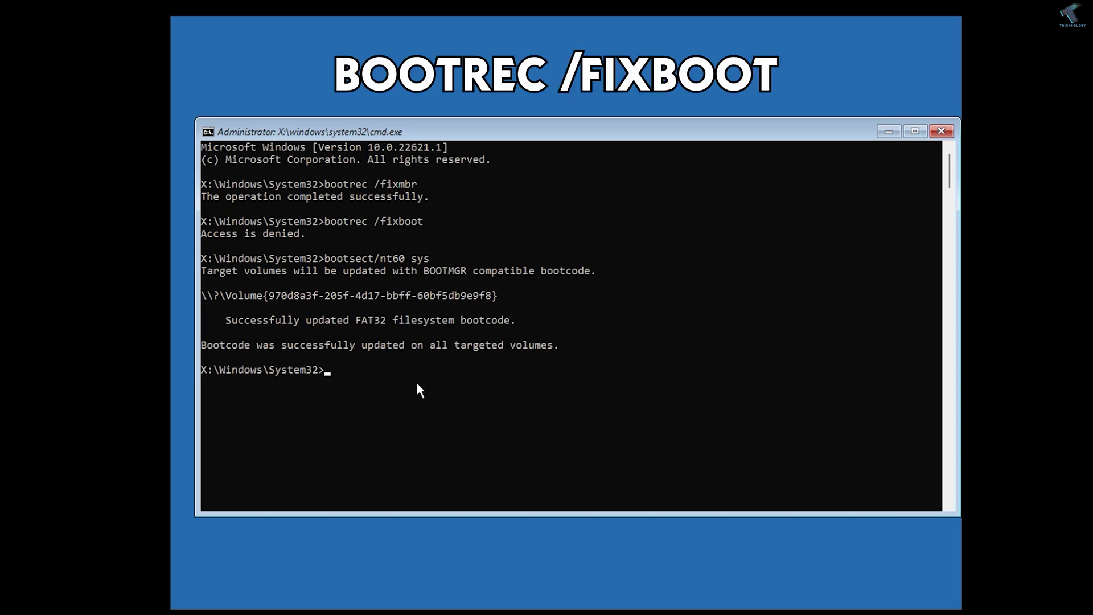
key("Up")
key("Up")
key("Return")
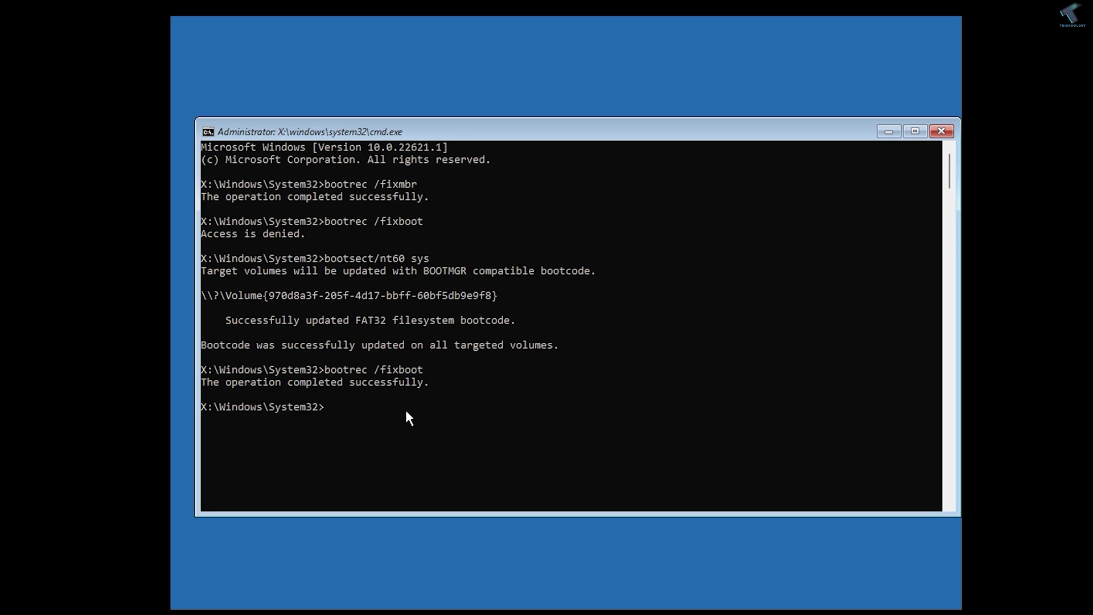
type("bootrec /scanOS")
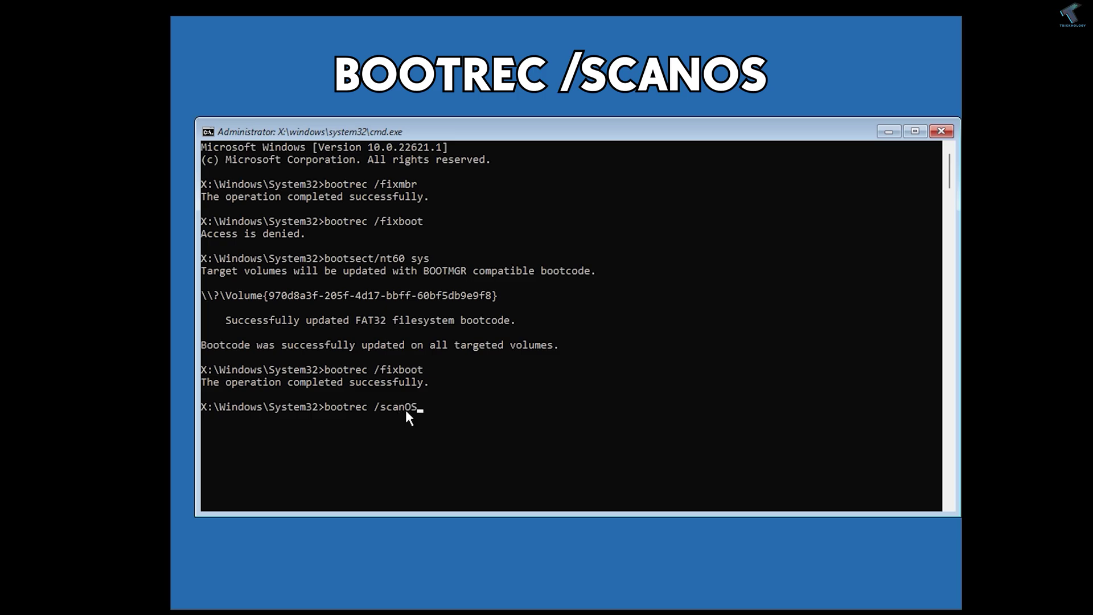
Run bootrec /scanOS and bootrec /RebuildBCD, then exit the Command Prompt to the recovery options.
key("Return")
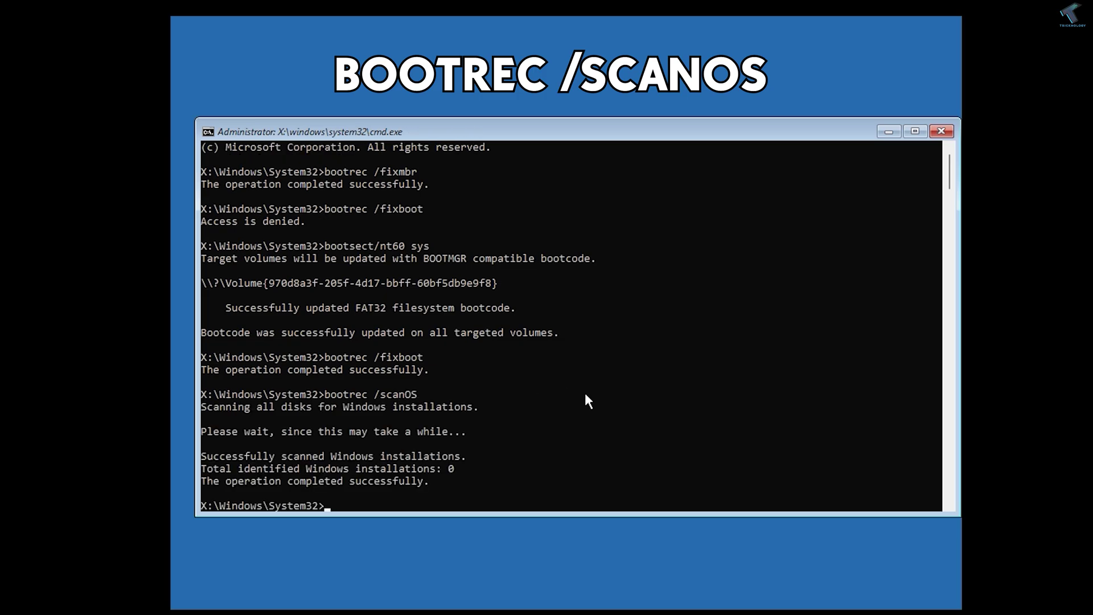
scroll(575, 393, "down", 2)
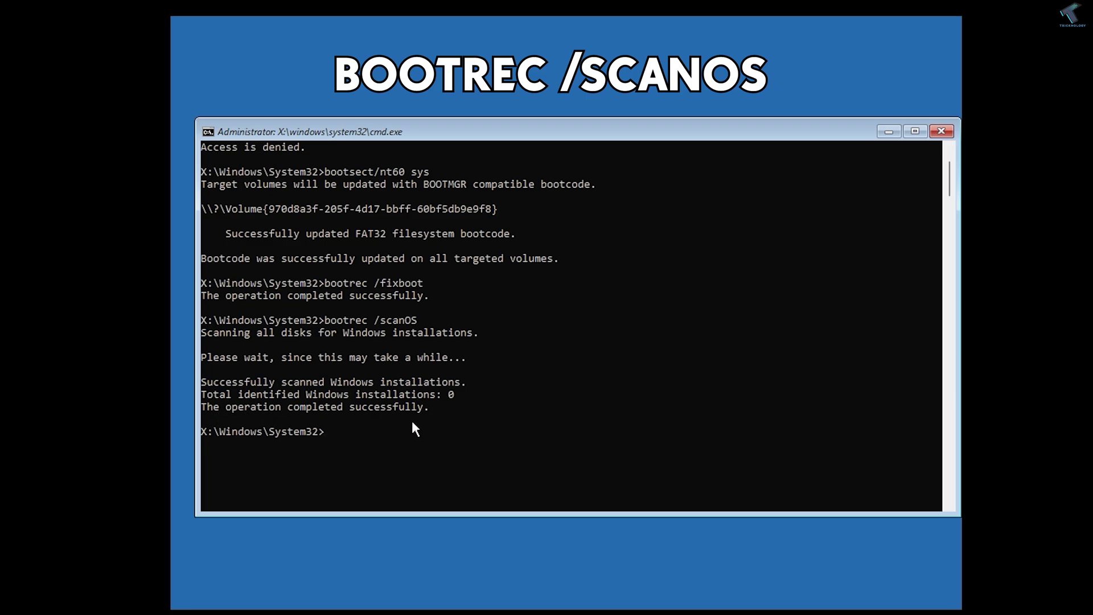
key("Up")
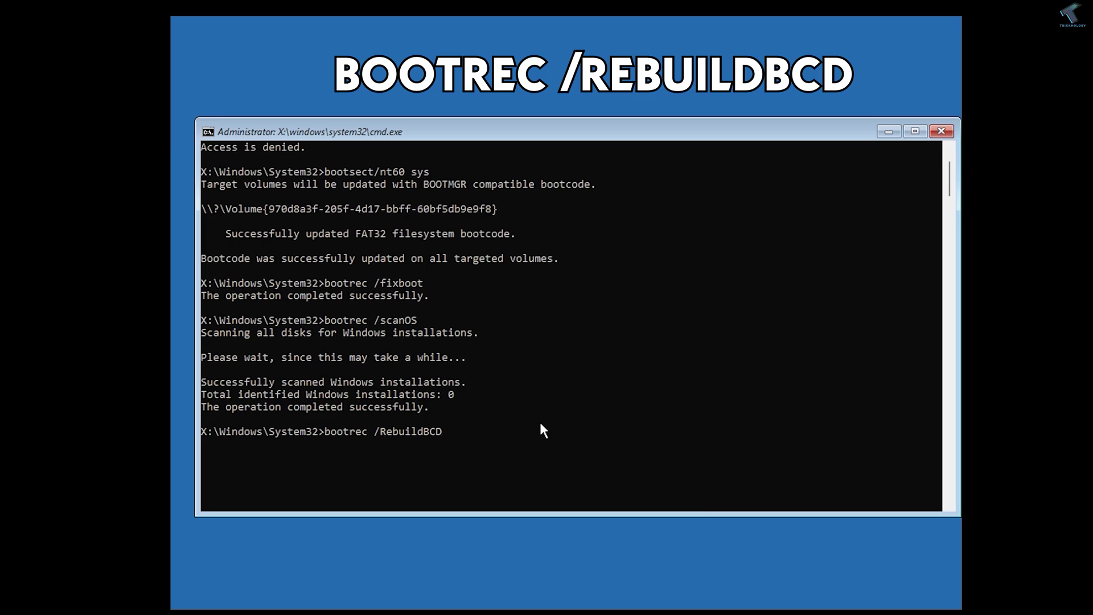
key("Return")
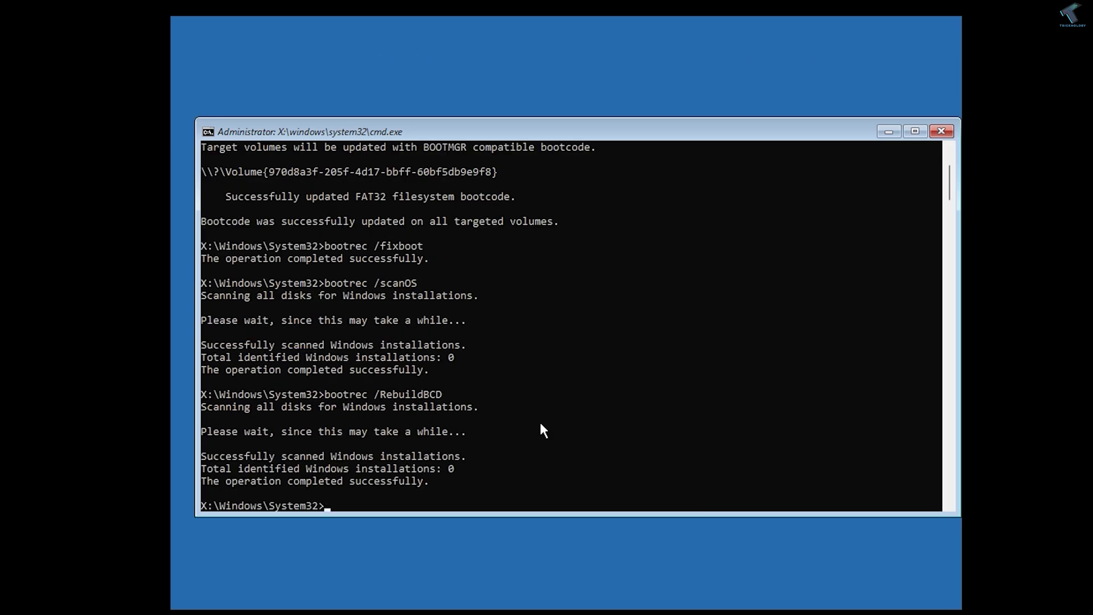
scroll(540, 423, "down", 2)
type("exit")
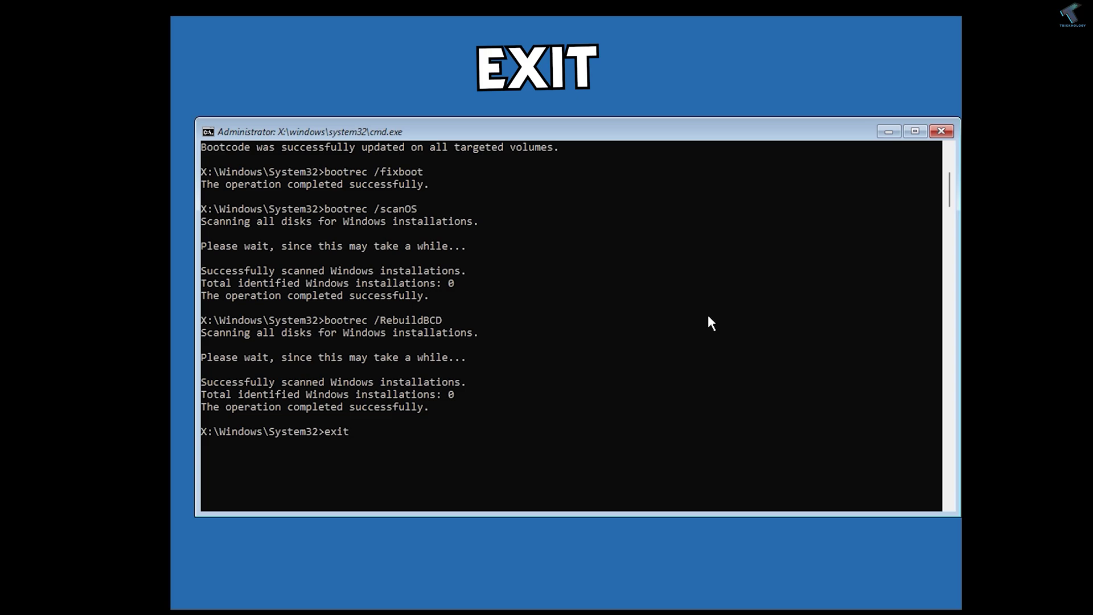
key("Return")
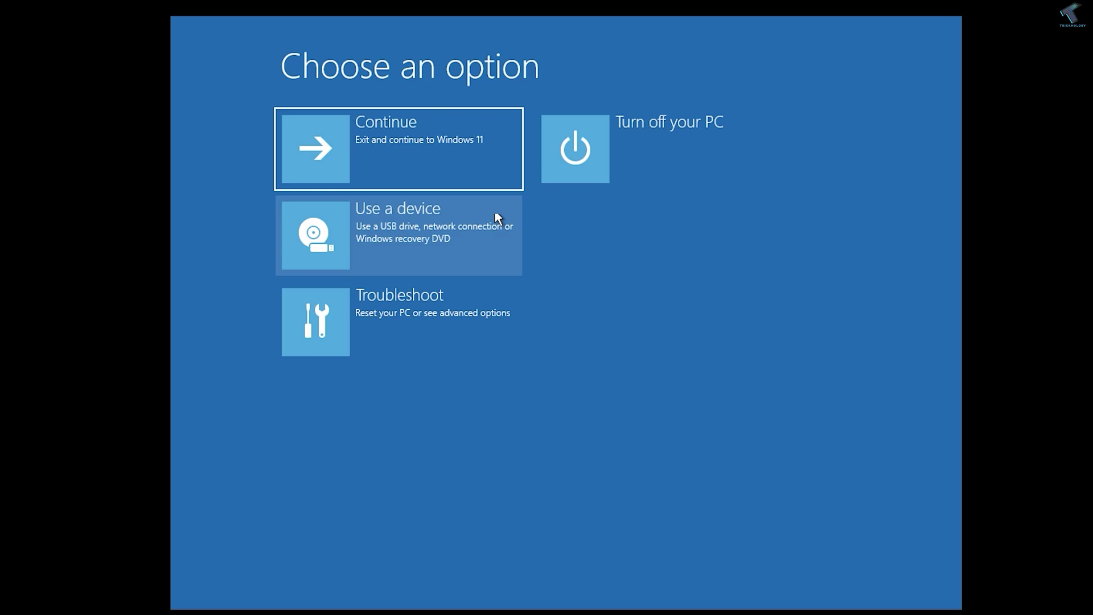
Try continuing to Windows 11, then reopen the recovery Command Prompt through Troubleshoot > Advanced options.
left_click(459, 158)
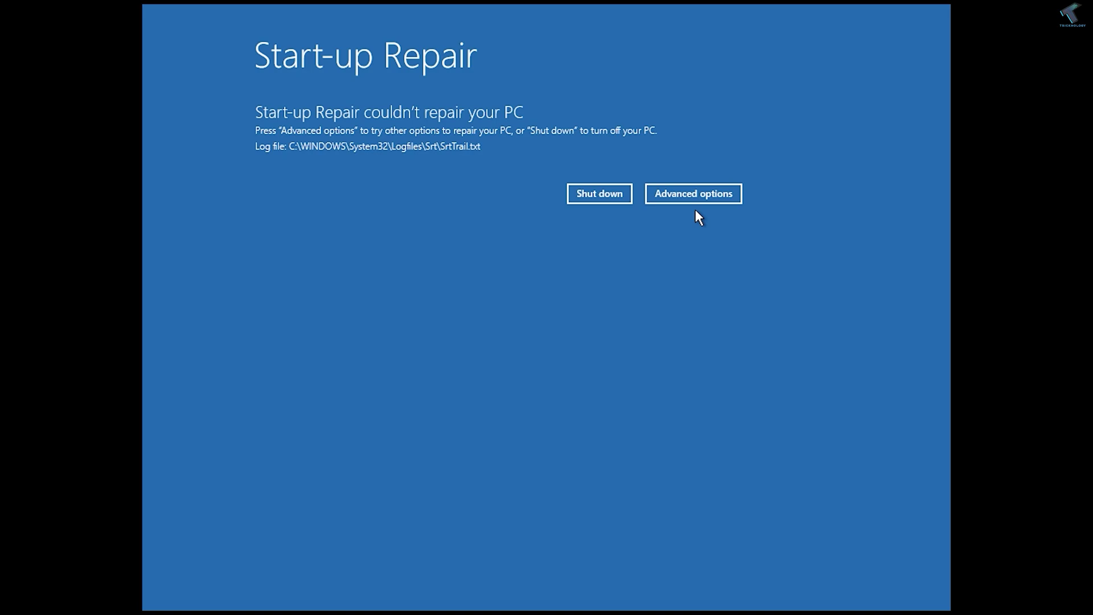
left_click(685, 193)
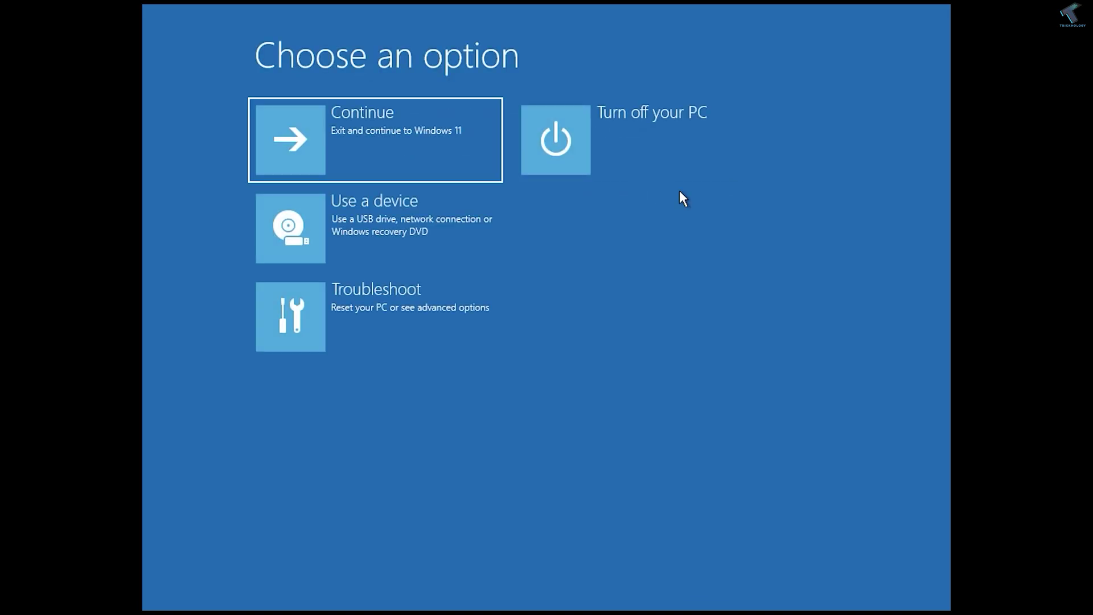
left_click(408, 312)
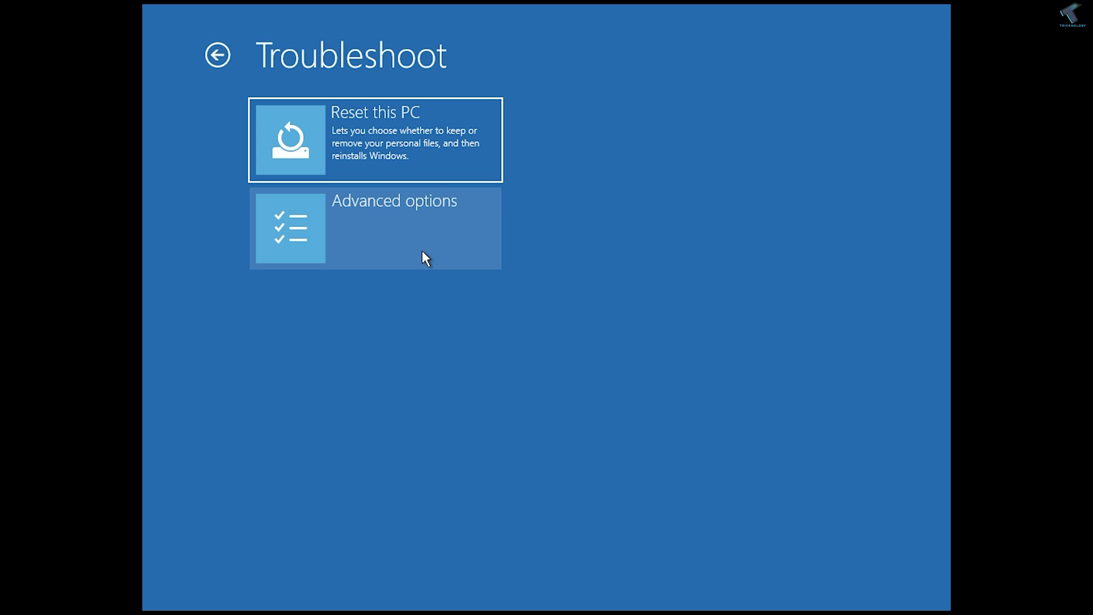
left_click(415, 250)
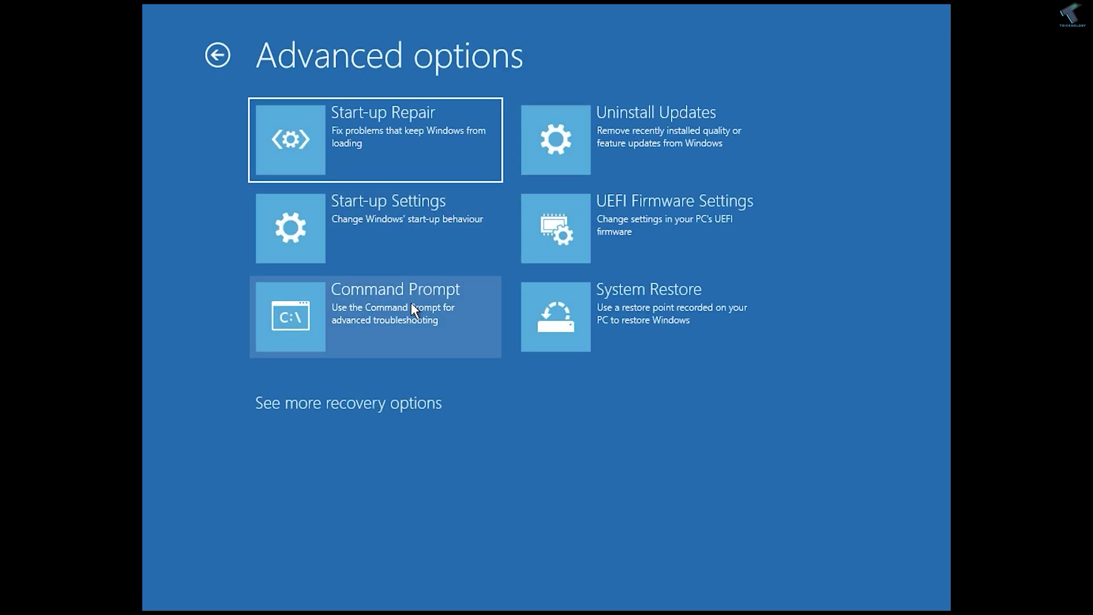
left_click(389, 304)
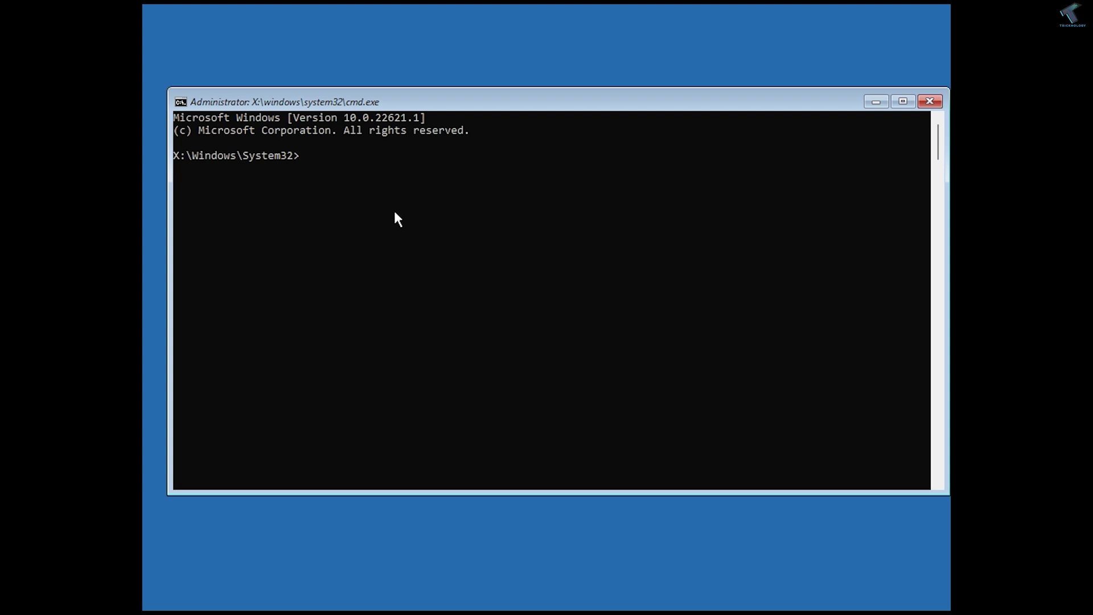
Start DiskPart, list the disks and select disk 0.
type("diskpart")
key("Return")
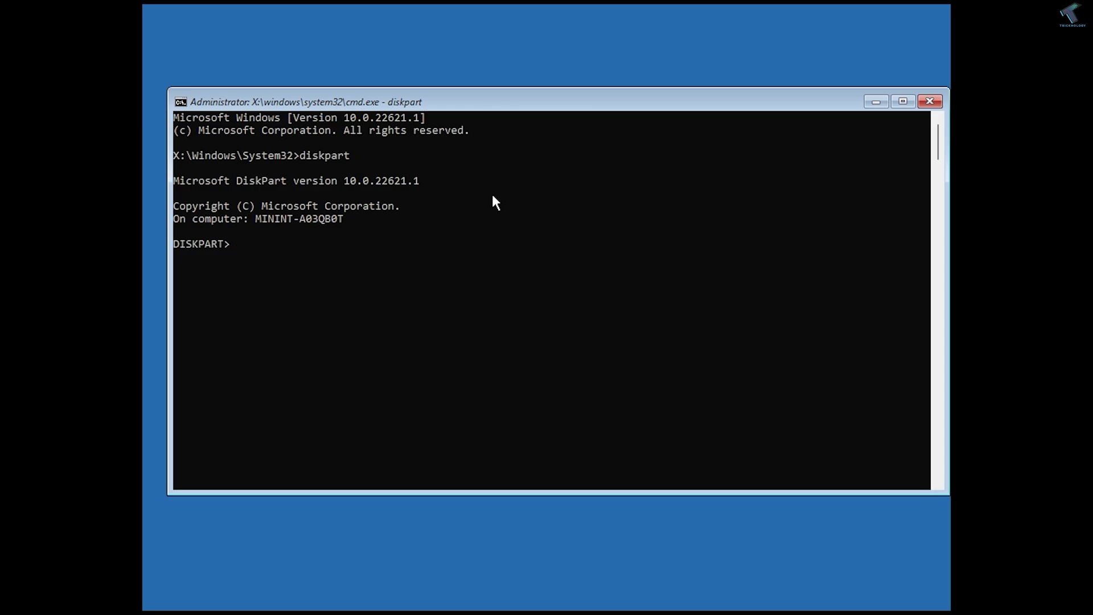
type("list disk")
key("Return")
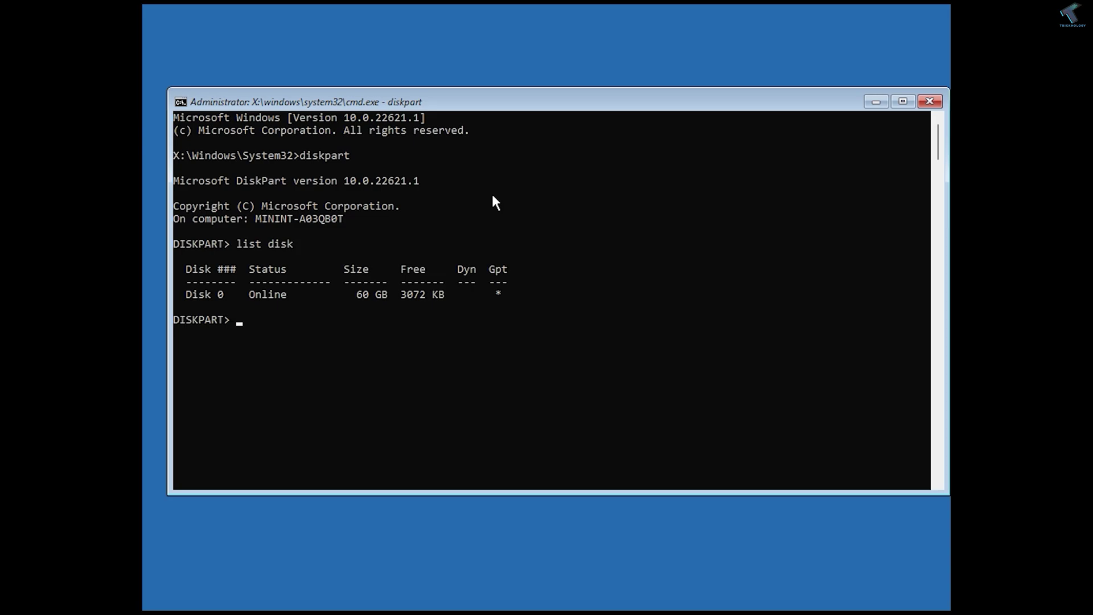
type("sele")
type("ct disk 0")
key("Return")
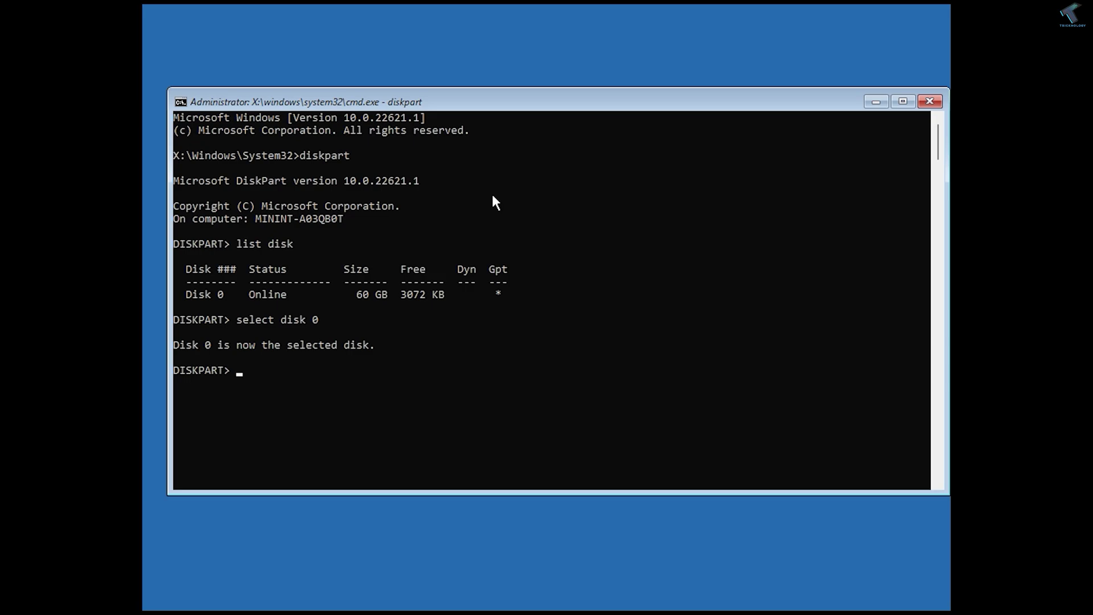
List disk 0's five partitions, including the 100 MB System partition.
type("list partition")
key("Return")
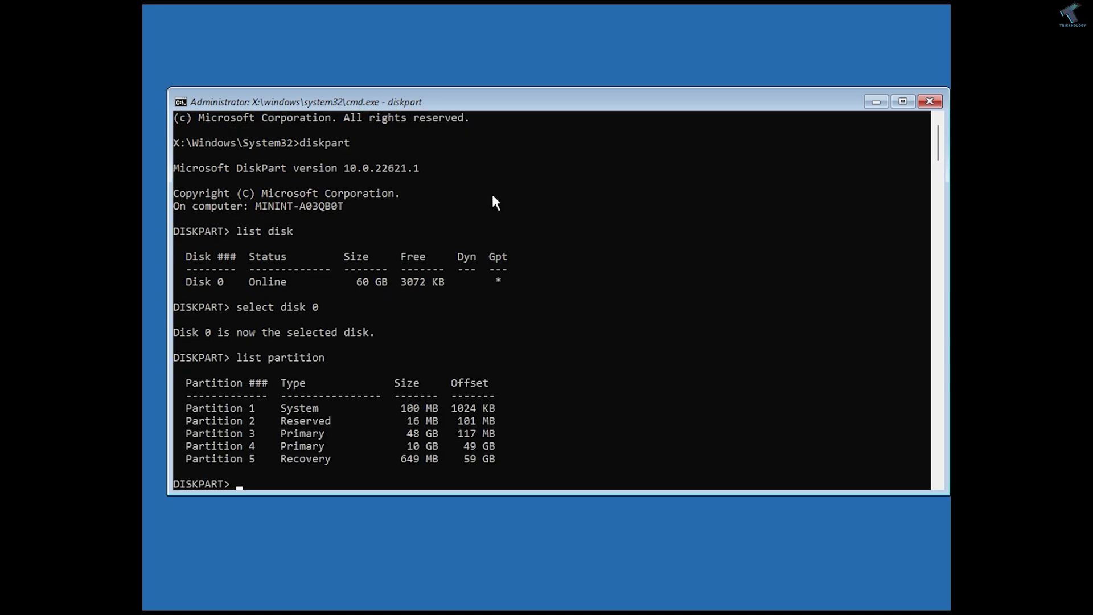
scroll(492, 196, "down", 3)
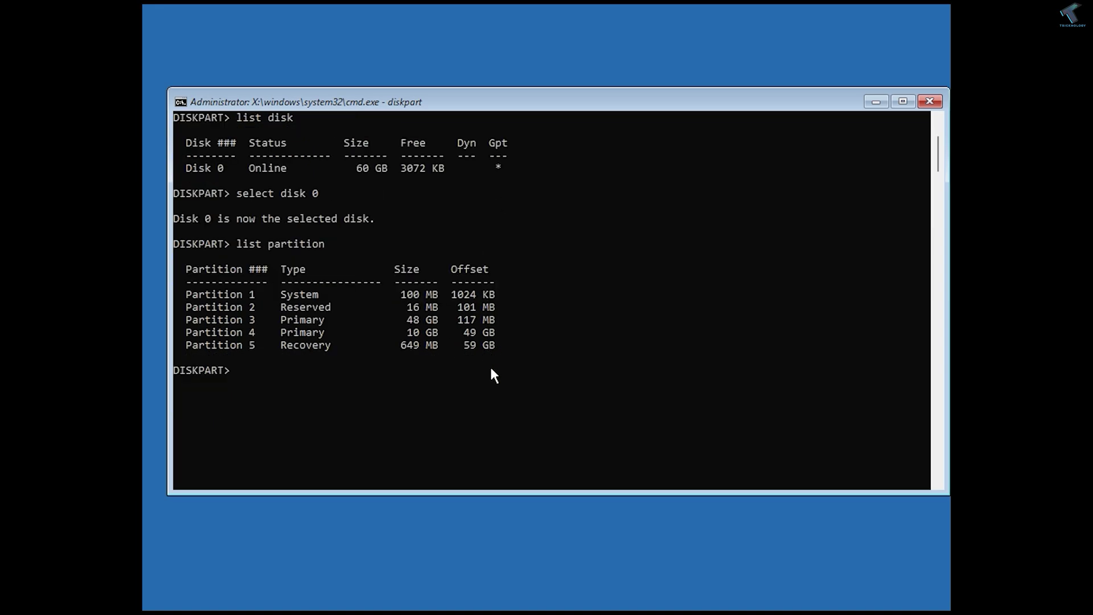
List all volumes to locate the hidden 100 MB FAT32 system volume.
left_click_drag(186, 293, 495, 310)
left_click(336, 370)
type("list volume")
key("Return")
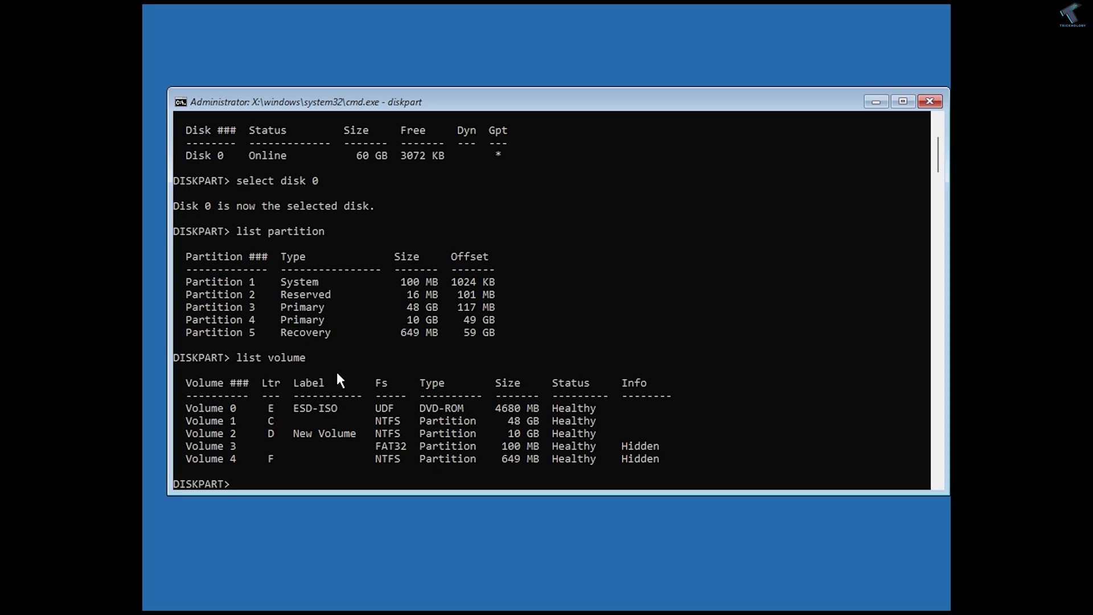
scroll(336, 370, "down", 1)
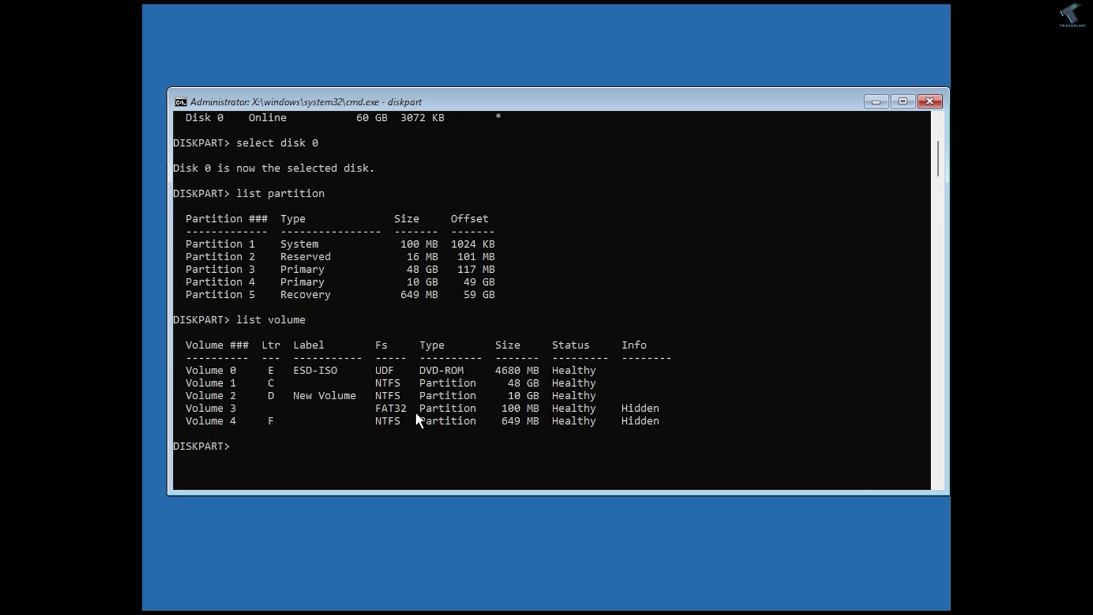
Select Volume 3, the FAT32 system volume with no drive letter.
left_click(379, 408)
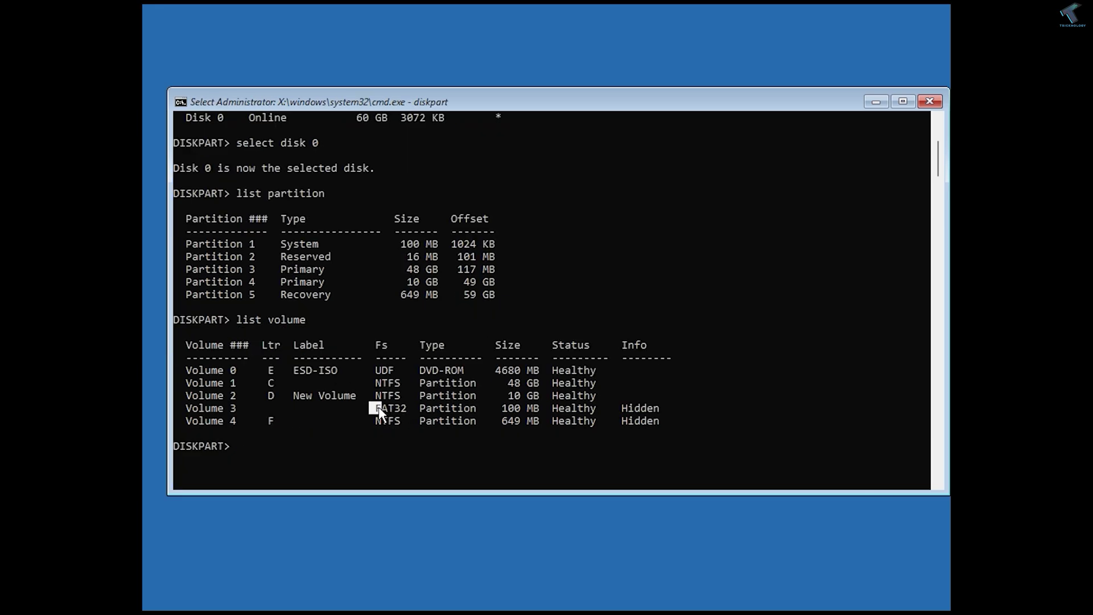
left_click_drag(379, 408, 406, 409)
right_click(238, 408)
type("select")
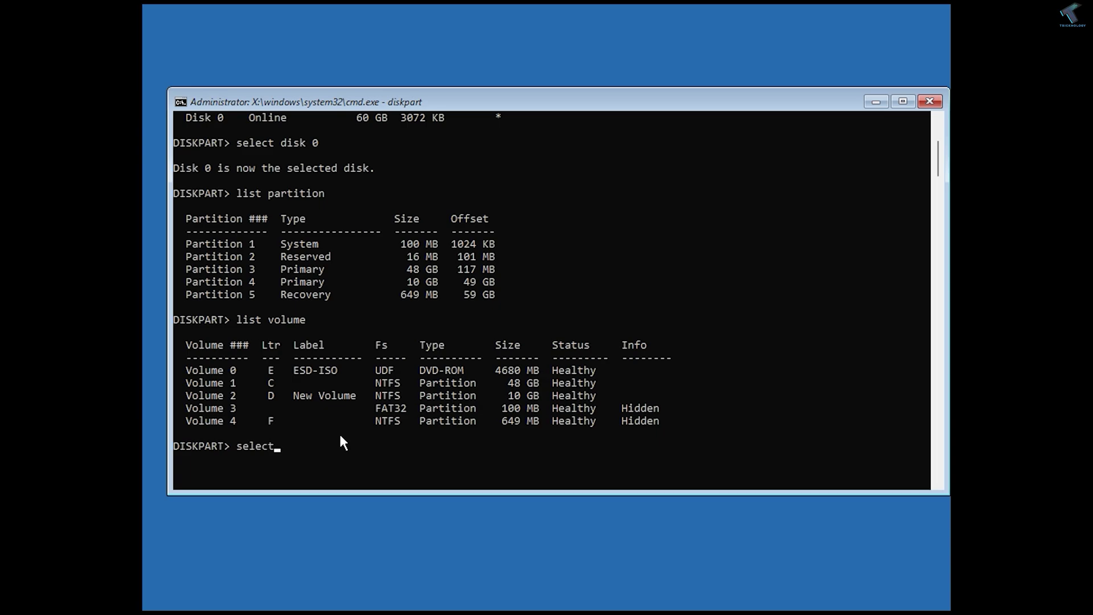
type(" volume 3")
key("Return")
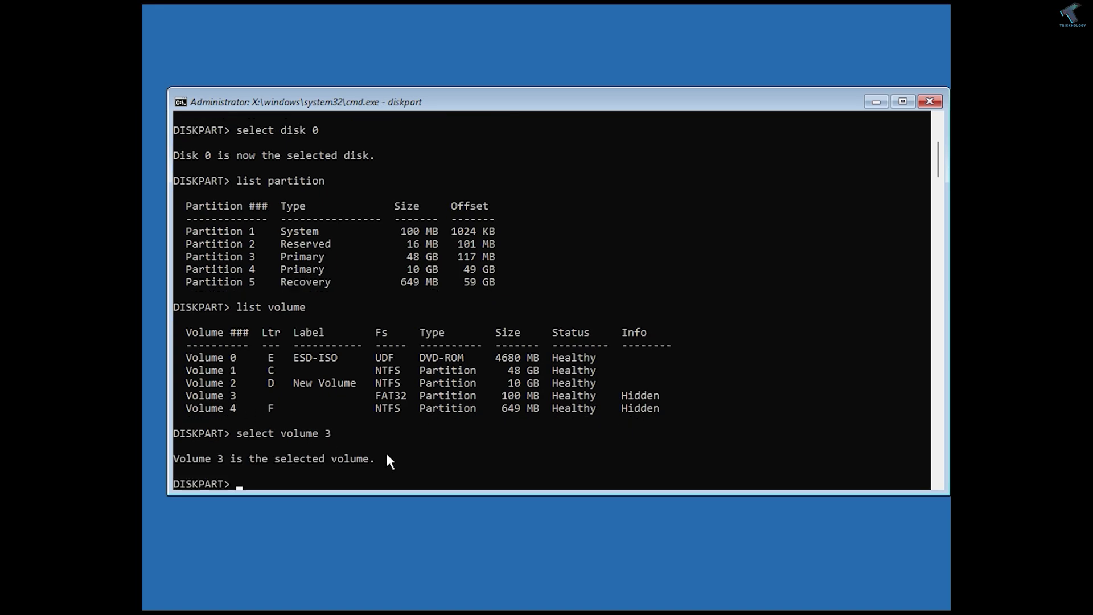
Assign drive letter G: to the selected FAT32 volume.
scroll(387, 454, "down", 1)
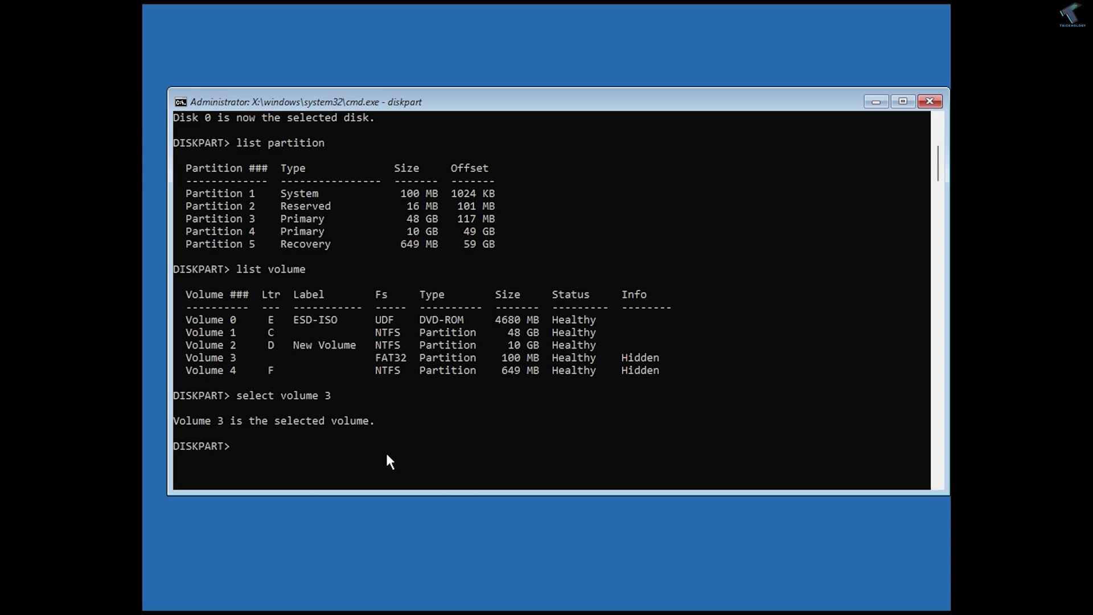
type("assign letter G:")
key("Return")
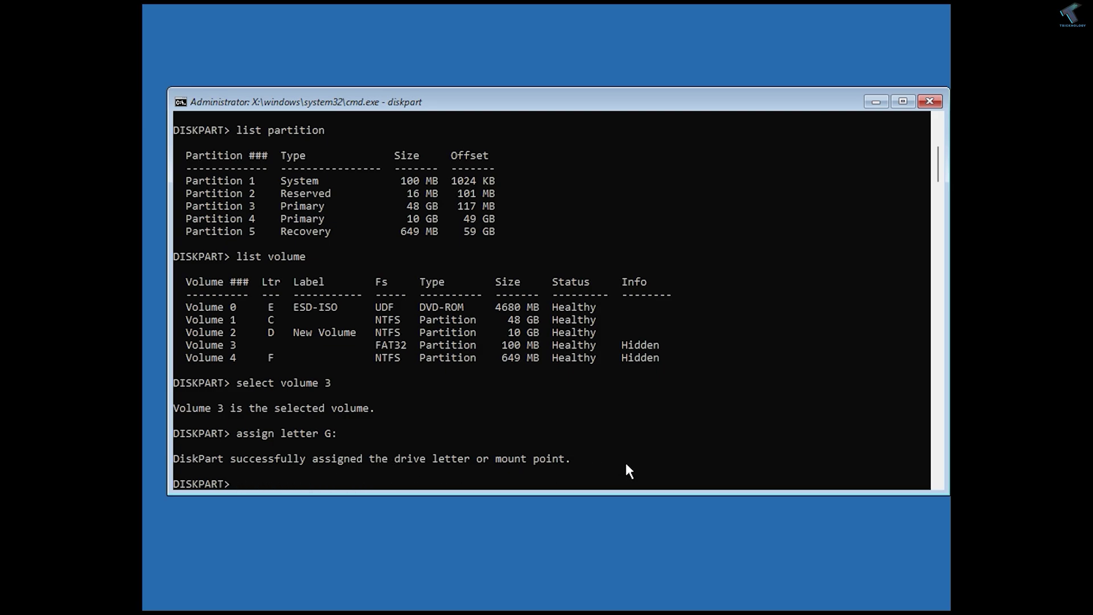
Exit DiskPart to the X:\Windows\System32 prompt and type cd /d G:.
type("exit")
scroll(581, 429, "down", 4)
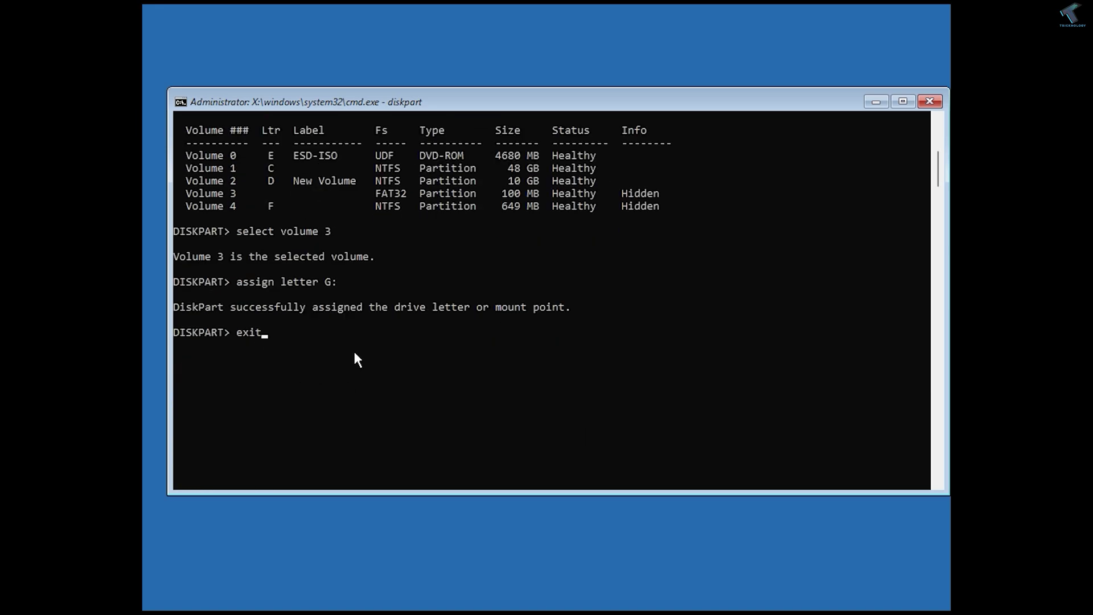
key("Return")
scroll(354, 353, "down", 5)
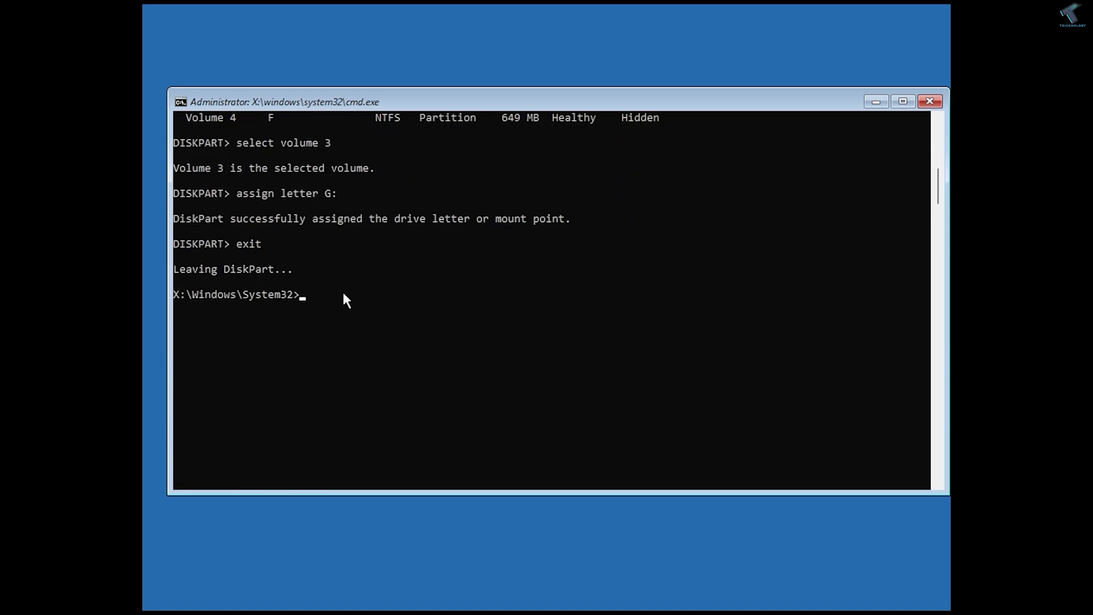
type("cd /d G:#")
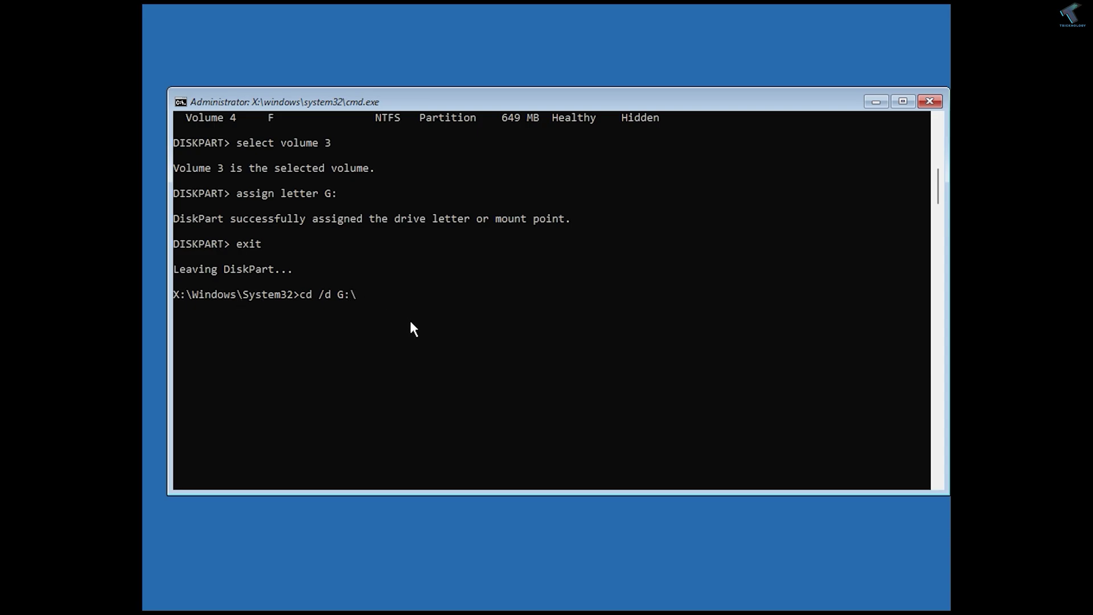
Change to G:\EFI\Microsoft\Boot using Tab completion and run bootrec /fixmbr there.
type("ef")
key("Tab")
type("\\bo")
key("Tab")
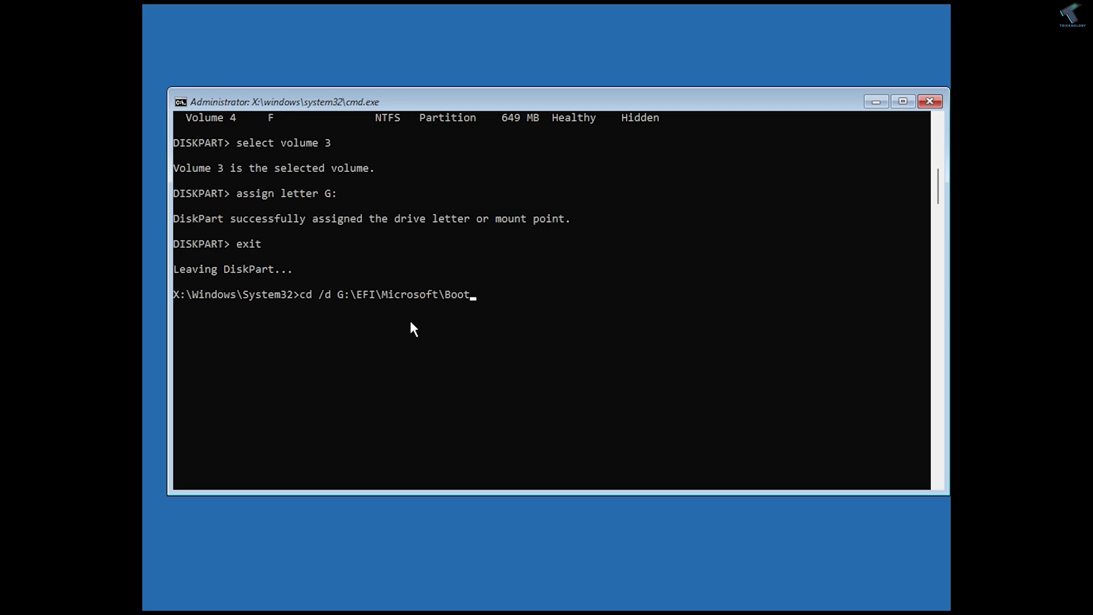
type("\\")
key("Return")
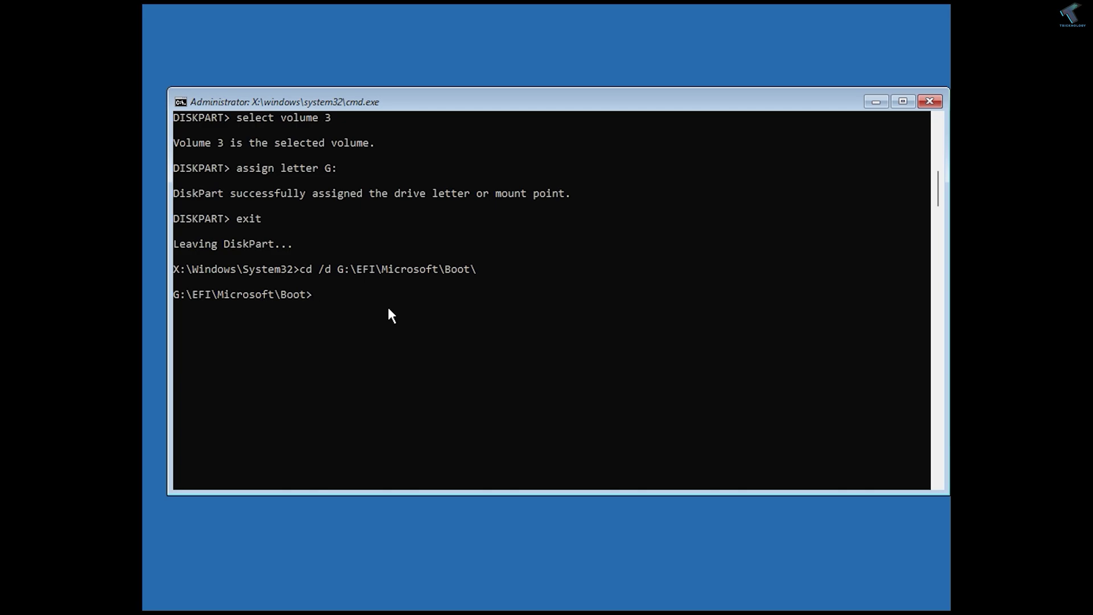
type("bootrec /fixmbr")
key("Return")
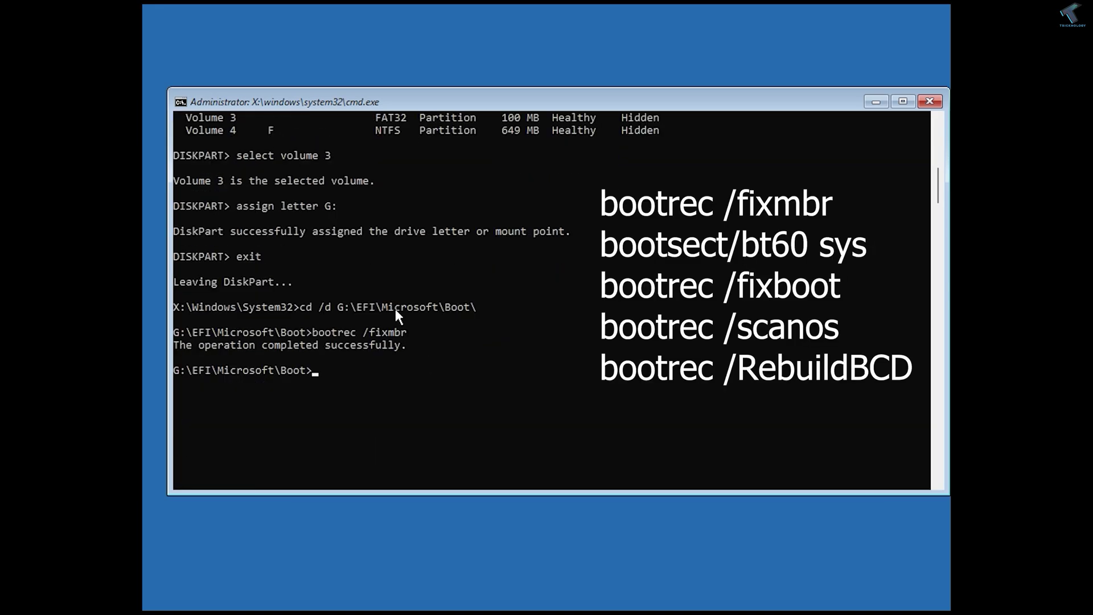
Run bootrec /fixboot, then try the recalled command edited to bootrec /nt60sys.
type("bootrec /fixboot")
key("Return")
key("Up")
key("BackSpace")
key("BackSpace")
key("BackSpace")
key("BackSpace")
key("BackSpace")
key("BackSpace")
key("BackSpace")
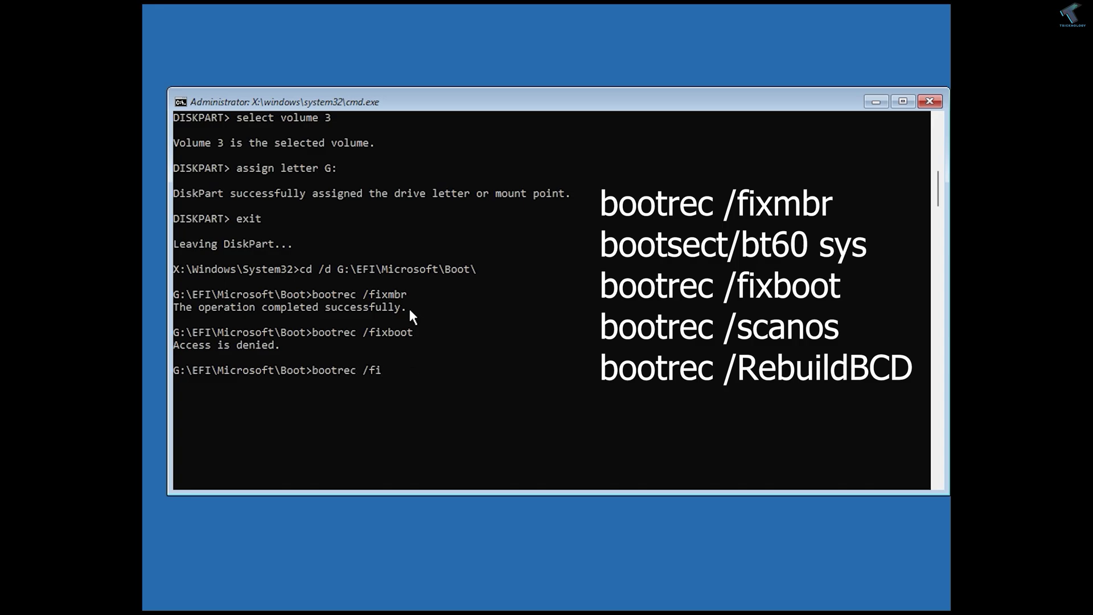
type("nt60sys")
key("Return")
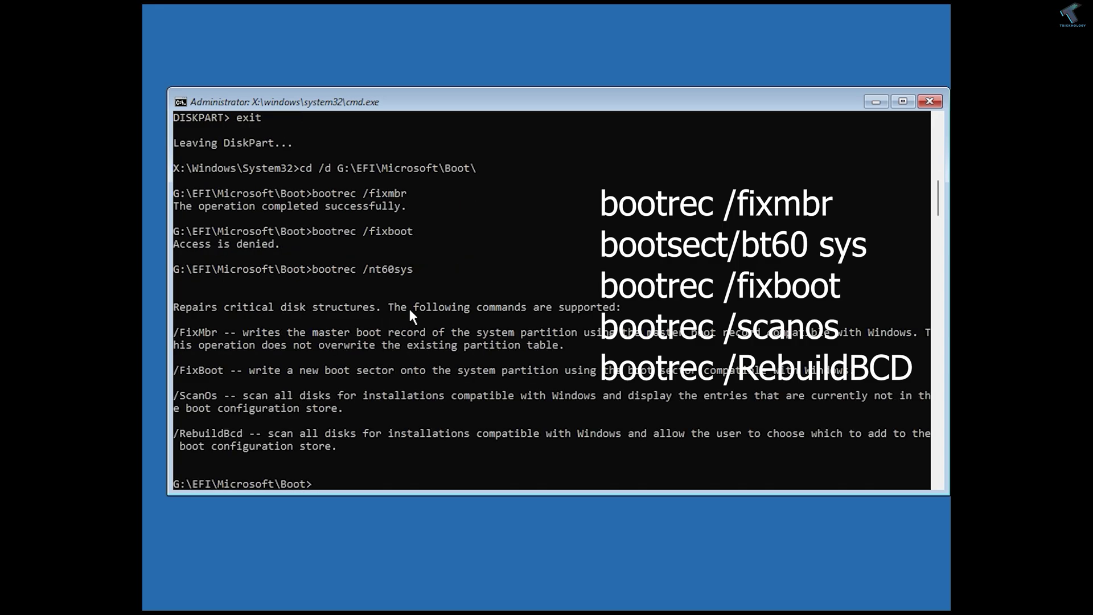
Run bootsect /nt60 sys, then rerun bootrec /fixboot from command history.
key("Up")
key("Down")
key("BackSpace")
key("BackSpace")
key("BackSpace")
key("BackSpace")
key("BackSpace")
key("BackSpace")
key("BackSpace")
key("BackSpace")
key("BackSpace")
key("BackSpace")
key("BackSpace")
key("BackSpace")
type("se")
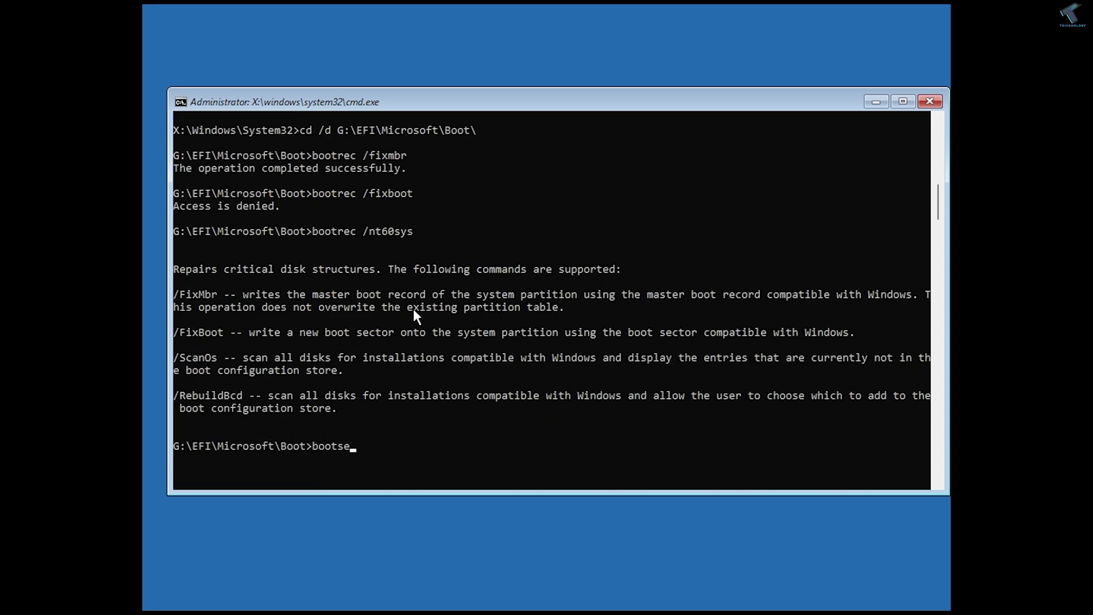
type("ct/nt60 sys")
key("Return")
key("Up")
key("Up")
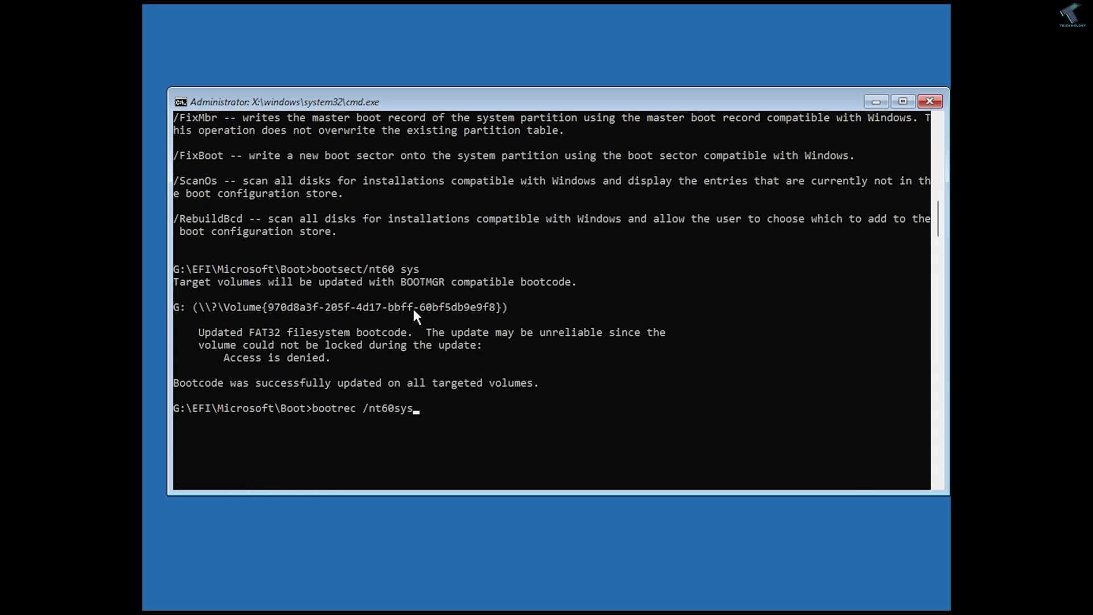
key("Up")
key("Return")
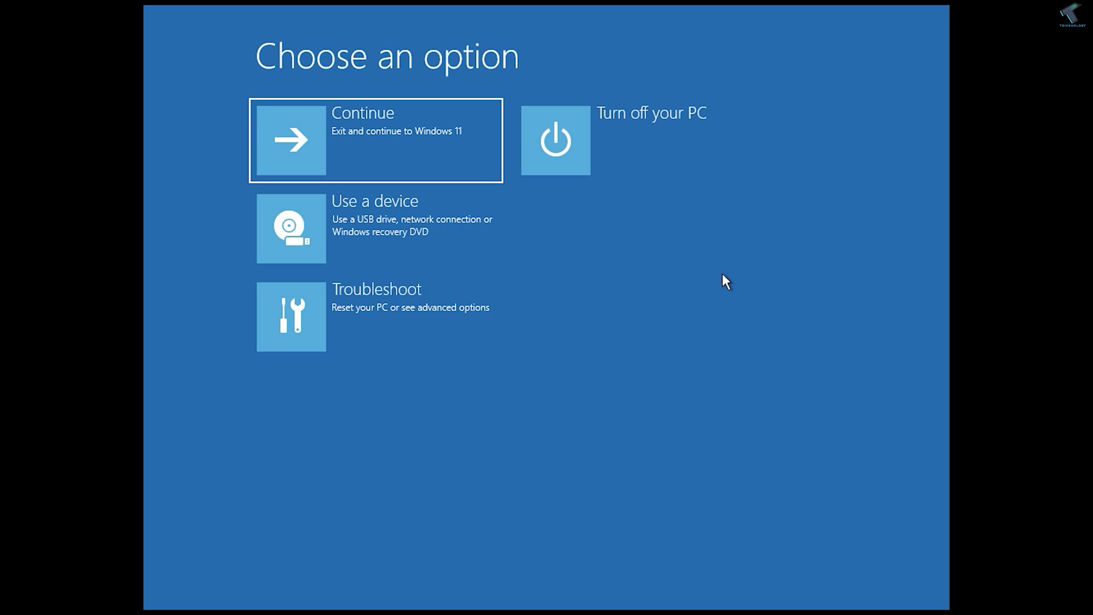
Restart through Troubleshoot > Advanced options > Start-up Settings and choose option 5, Safe Mode with Networking.
left_click(405, 313)
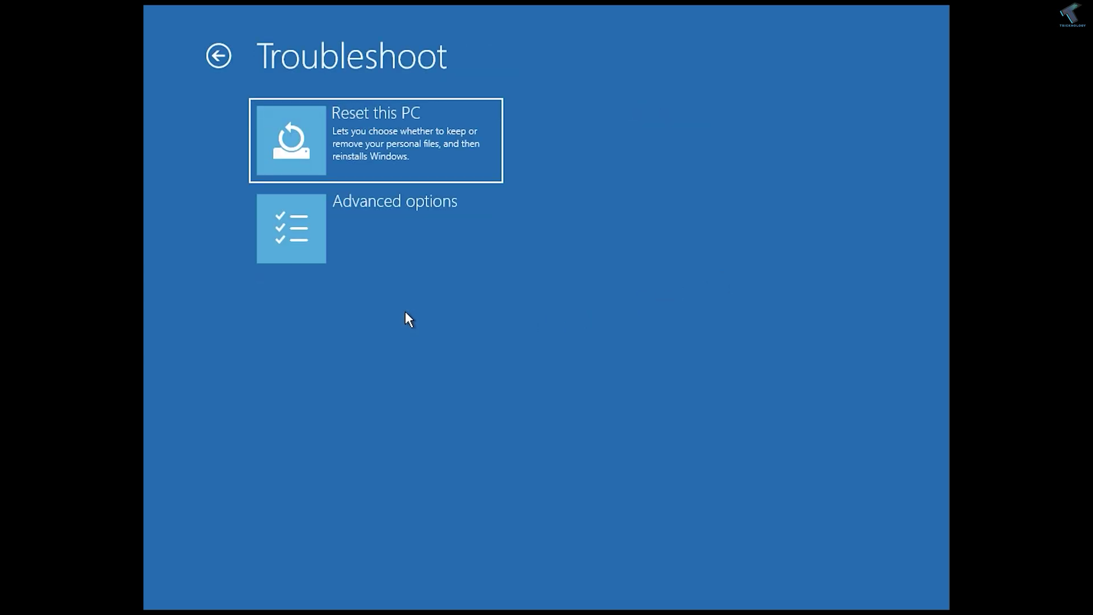
left_click(420, 235)
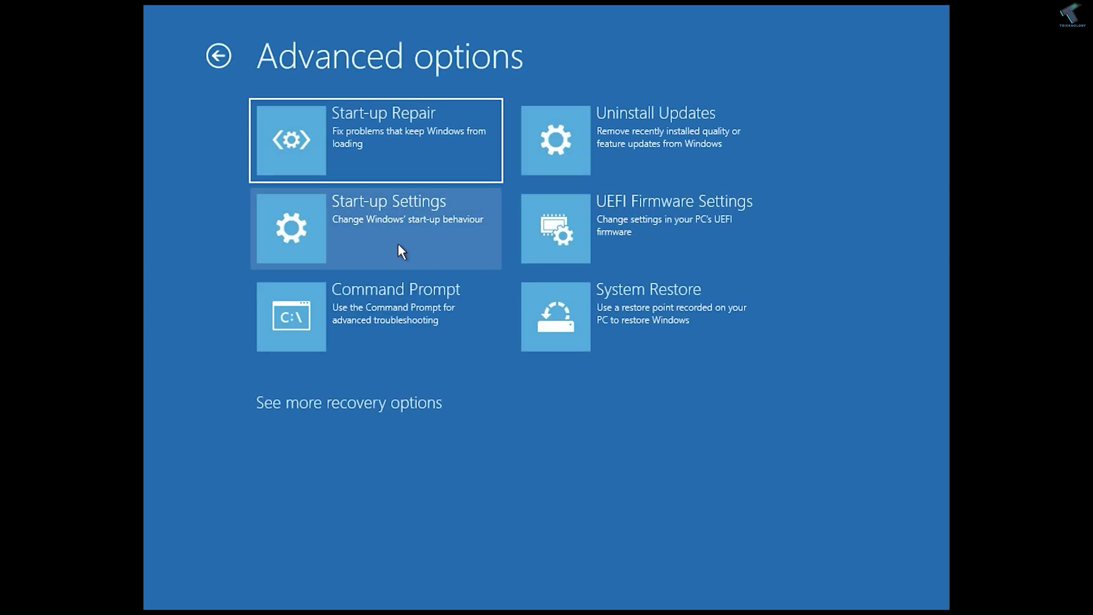
left_click(363, 218)
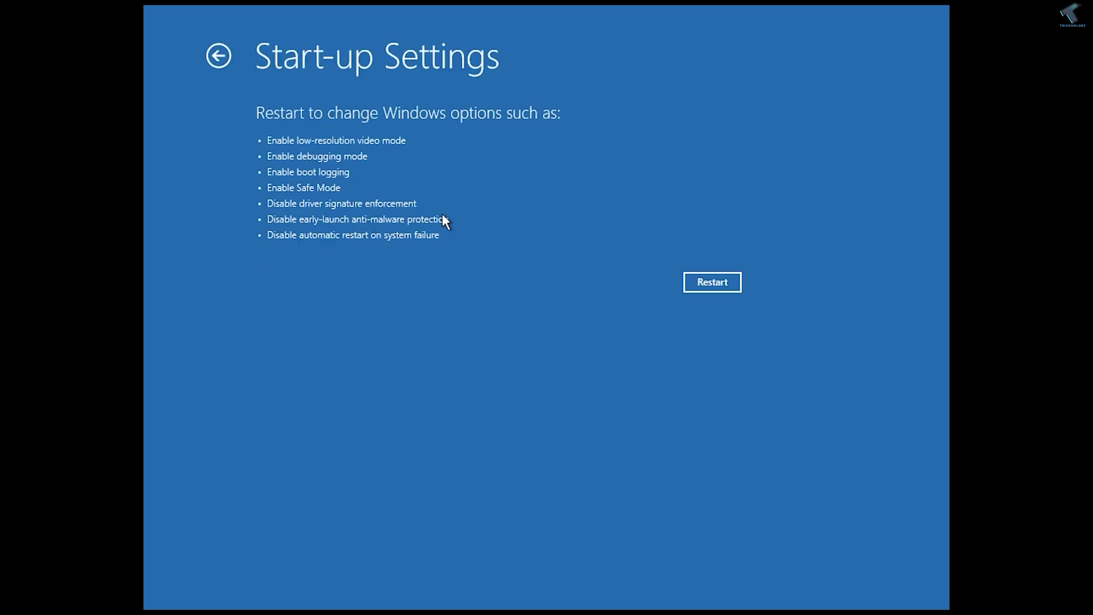
left_click(696, 282)
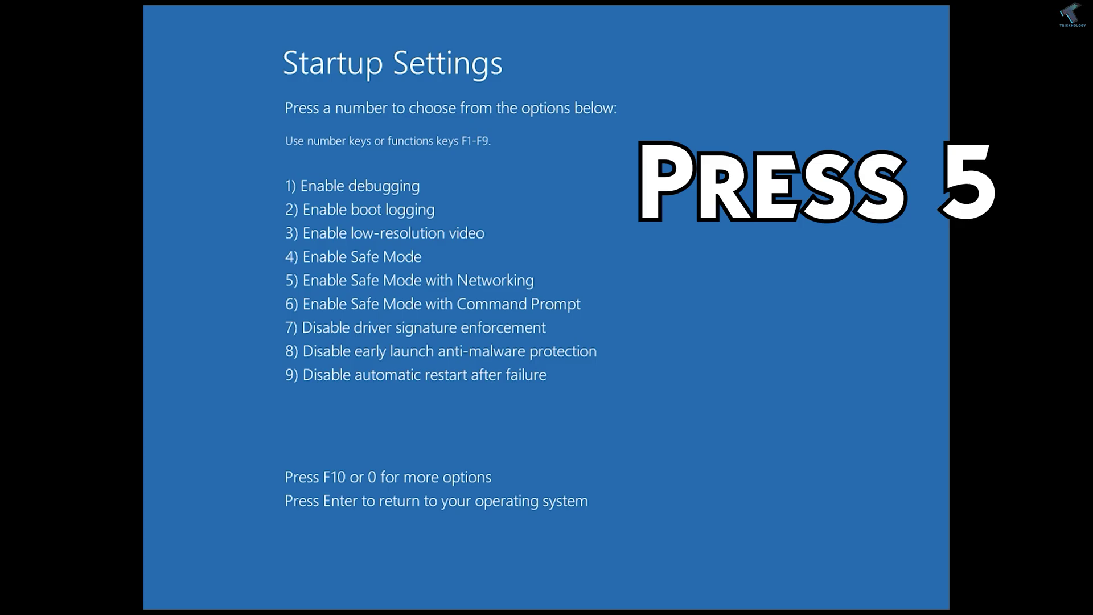
key("5")
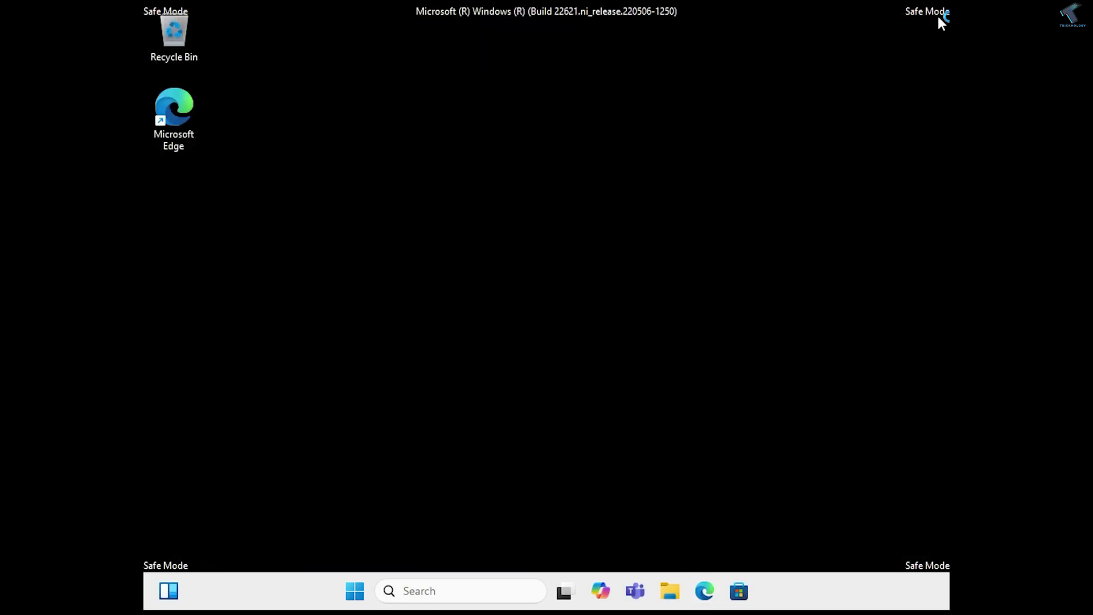
Search Start for cmd and launch Command Prompt as administrator.
left_click(353, 595)
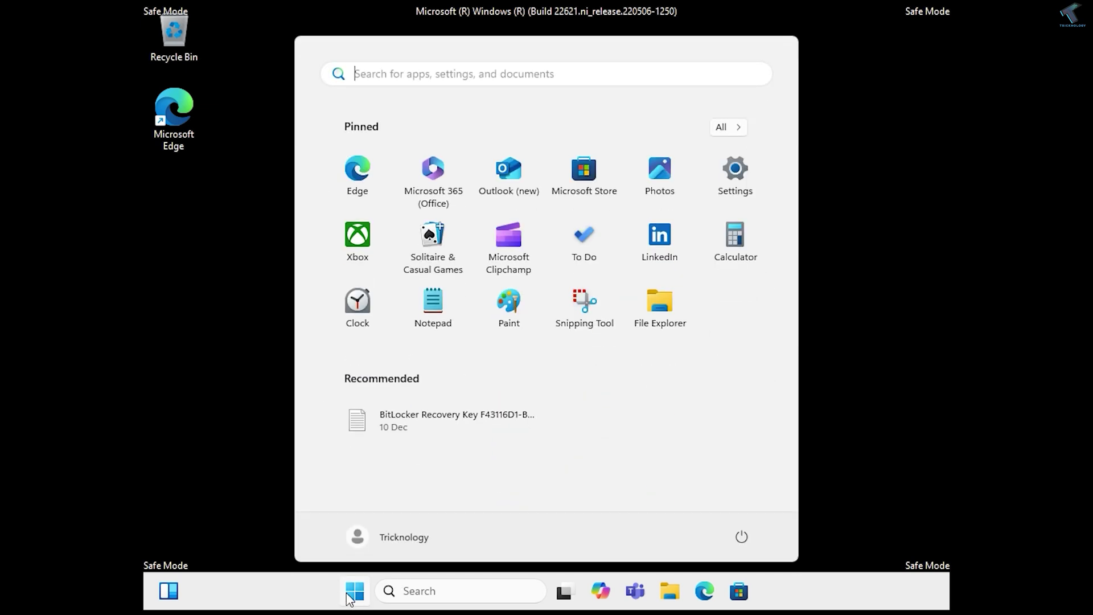
type("cmd")
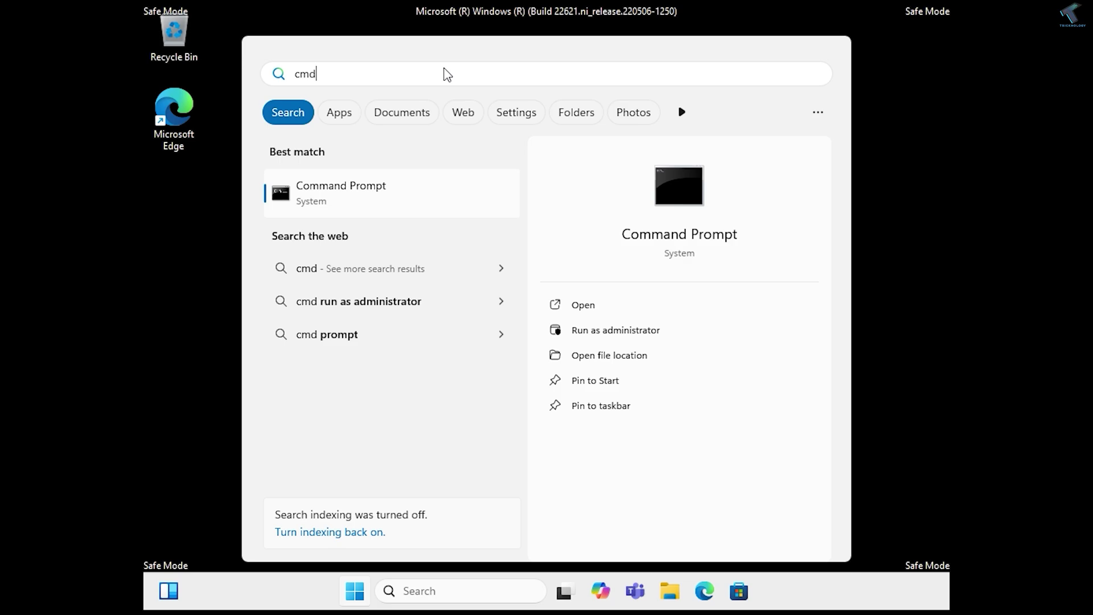
type("cmd")
left_click_drag(447, 74, 233, 78)
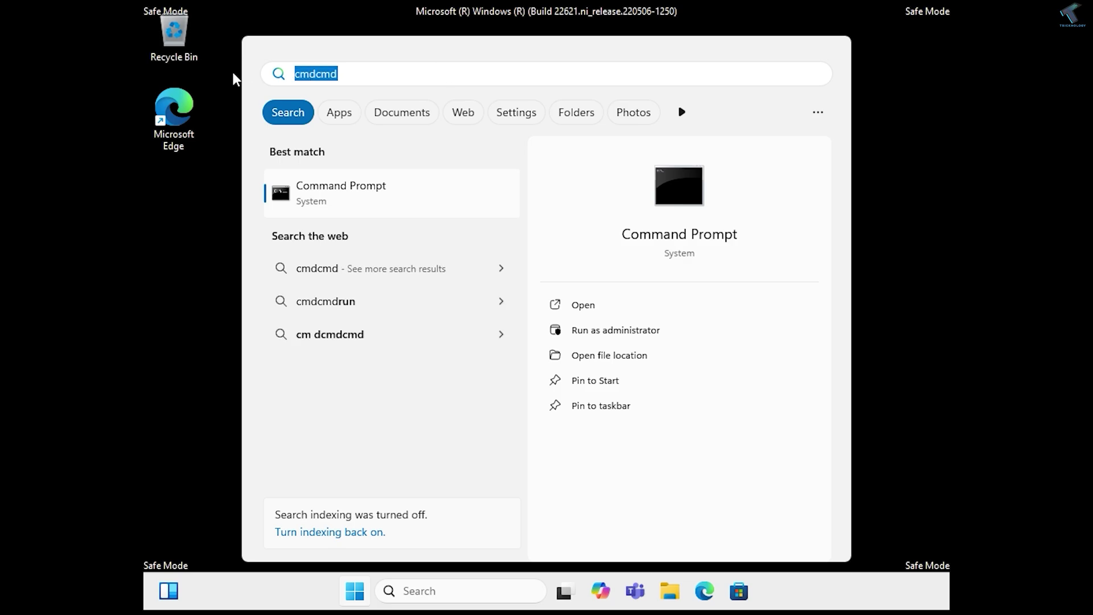
type("cmd")
key("ctrl+shift+Return")
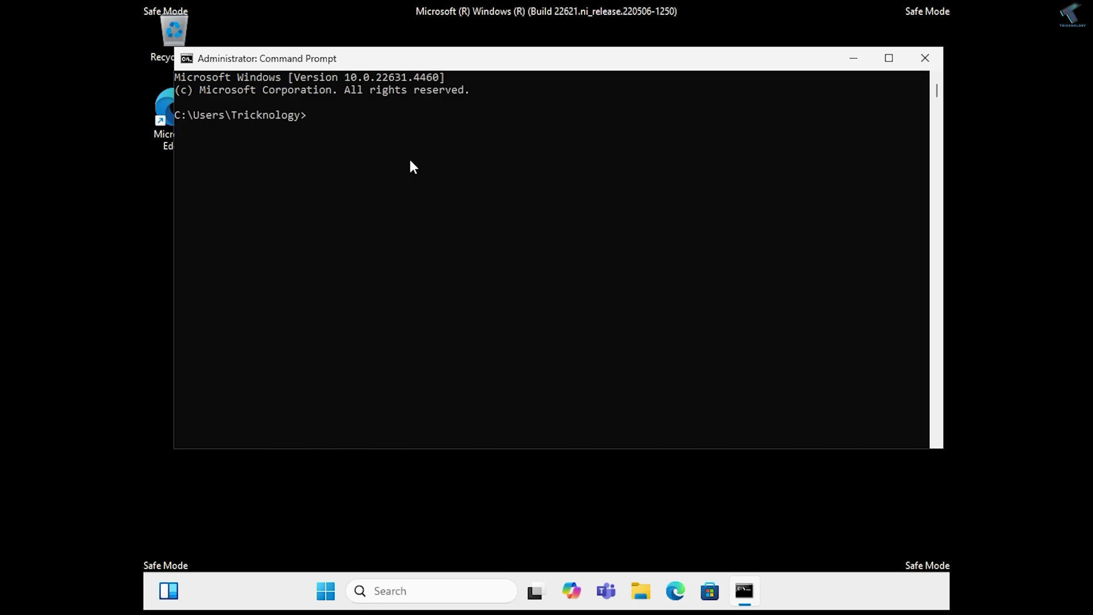
Enter sfc /scannow at the prompt and resize the console window.
type("sfc /scan")
type("now")
scroll(418, 166, "up", 2)
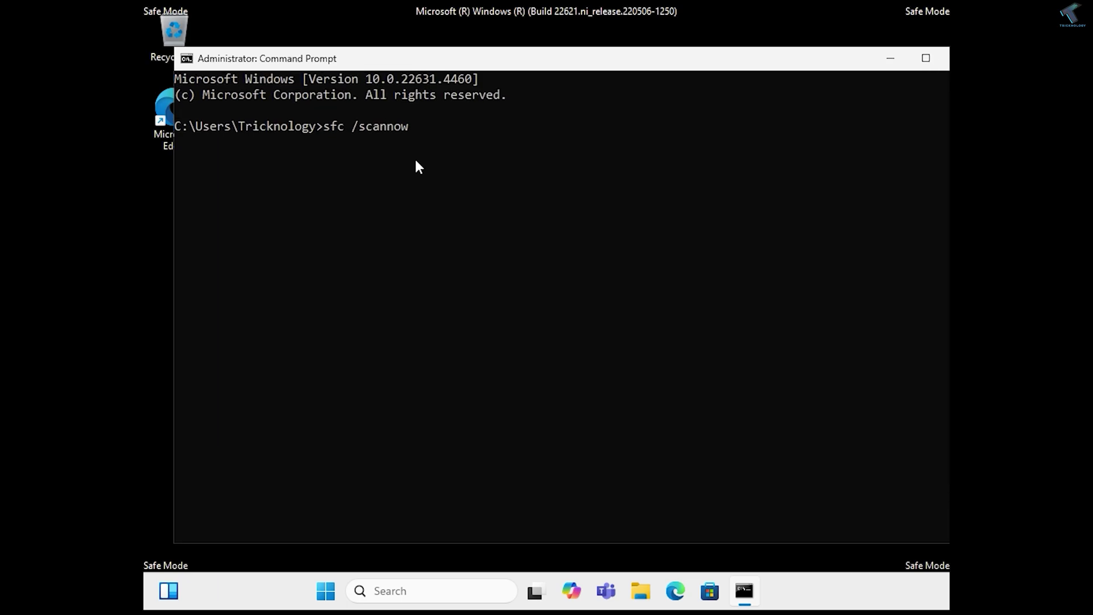
left_click_drag(169, 51, 342, 127)
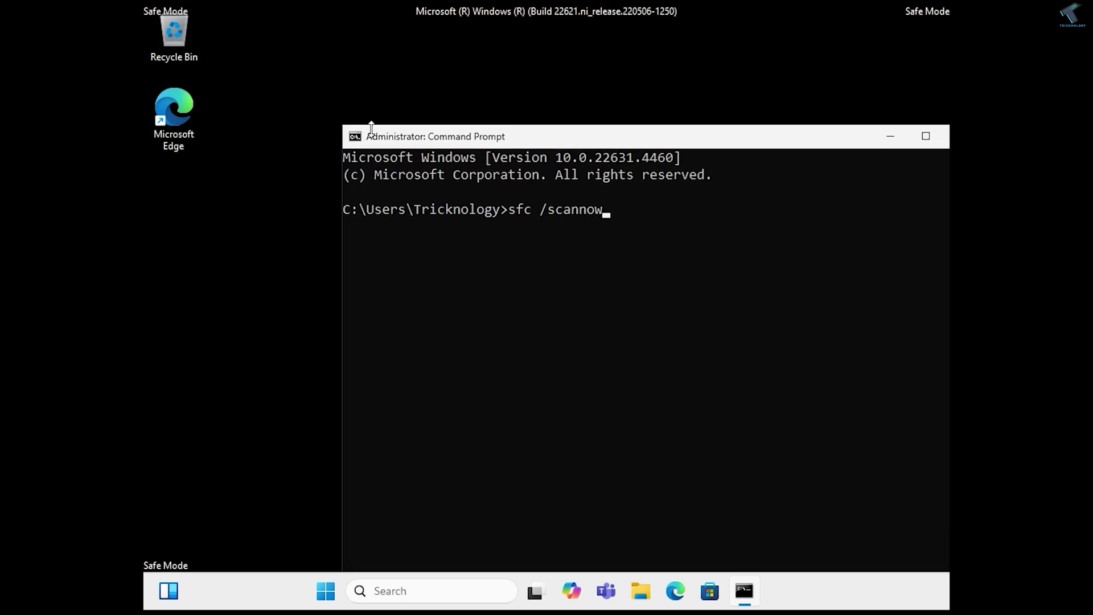
left_click_drag(432, 135, 318, 61)
Run sfc /scannow, then dism /online /cleanup-image /scanhealth until it reaches 100%.
key("Return")
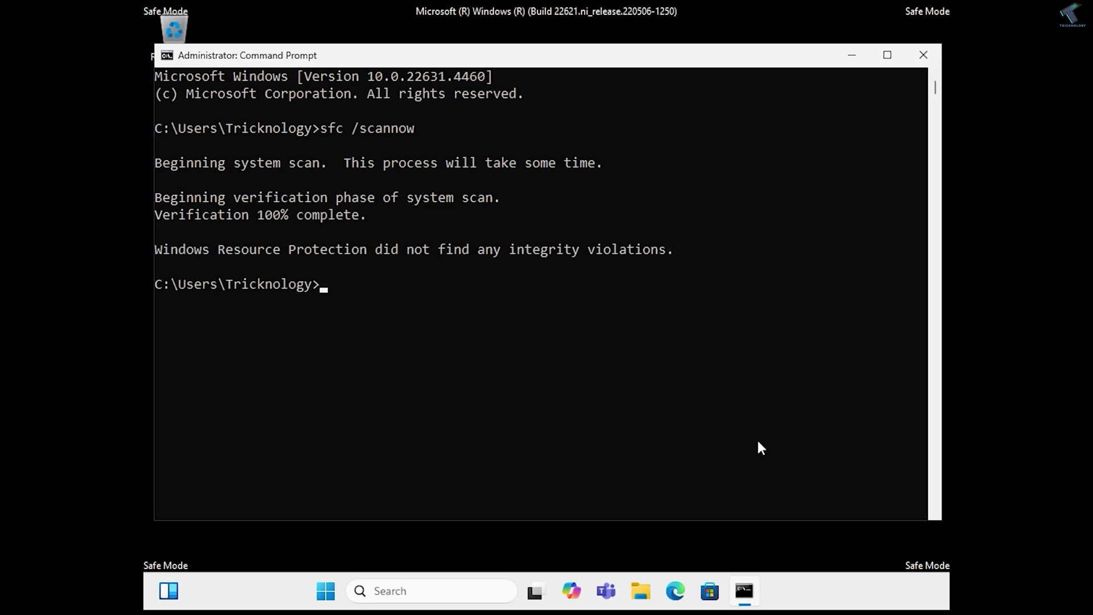
type("dism /online /clean")
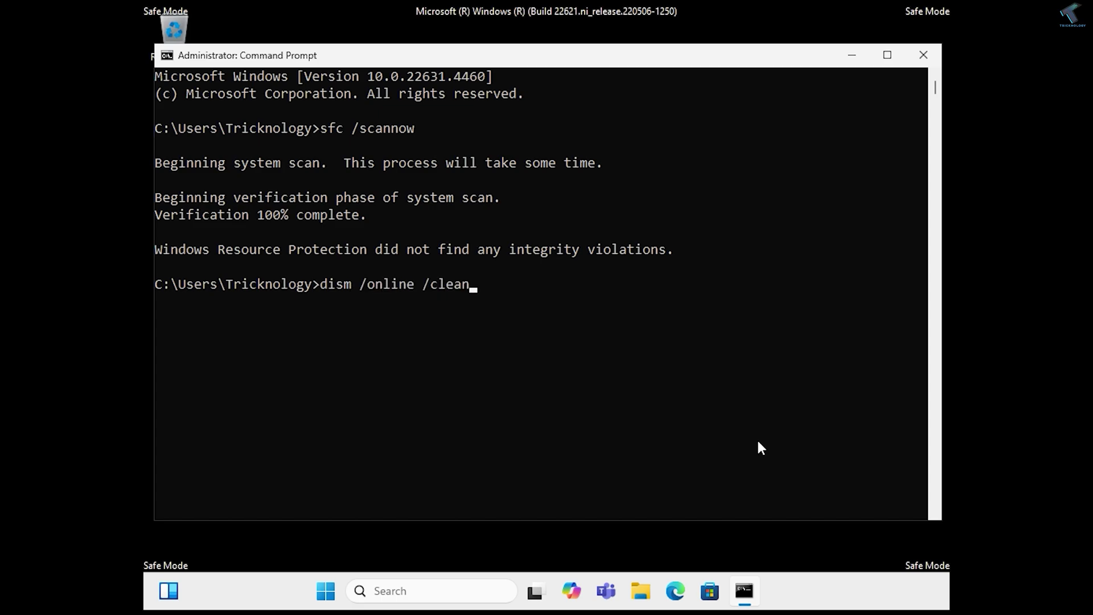
type("up-image /scan")
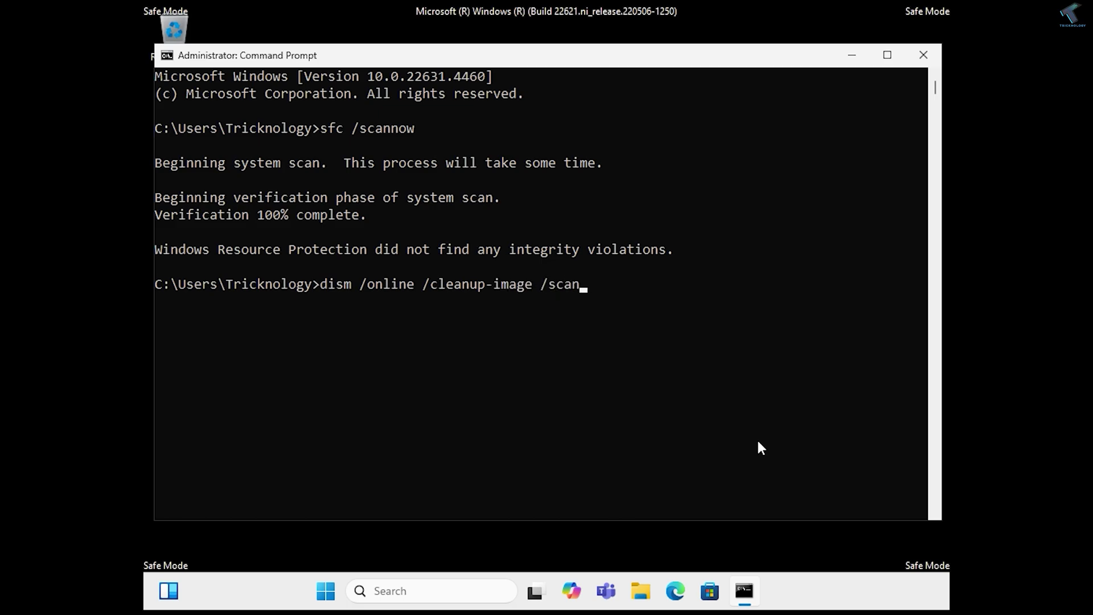
type("health")
key("Return")
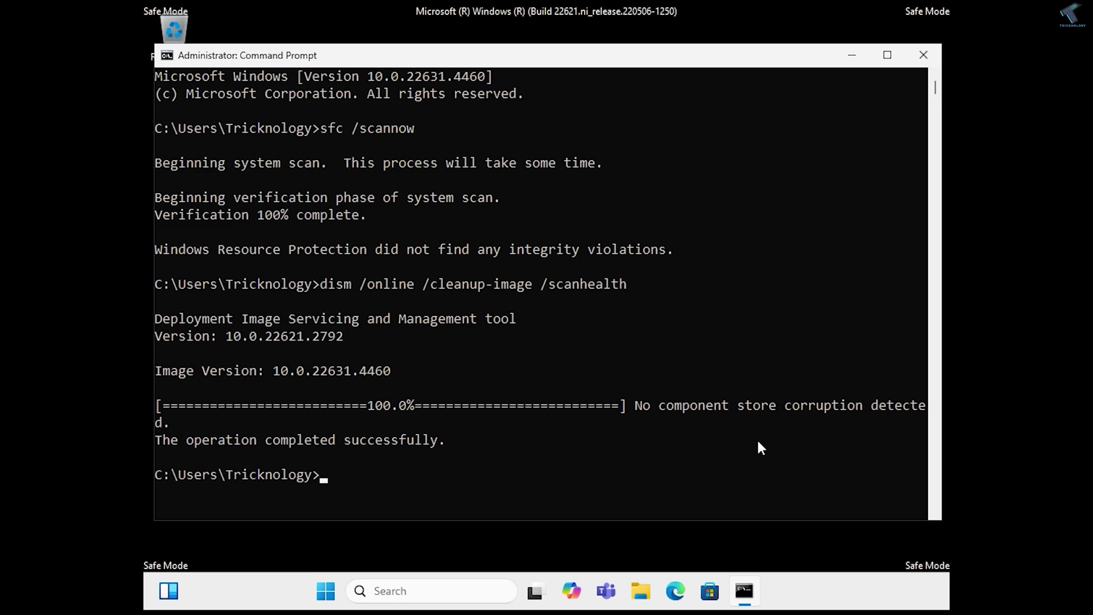
scroll(757, 441, "down", 2)
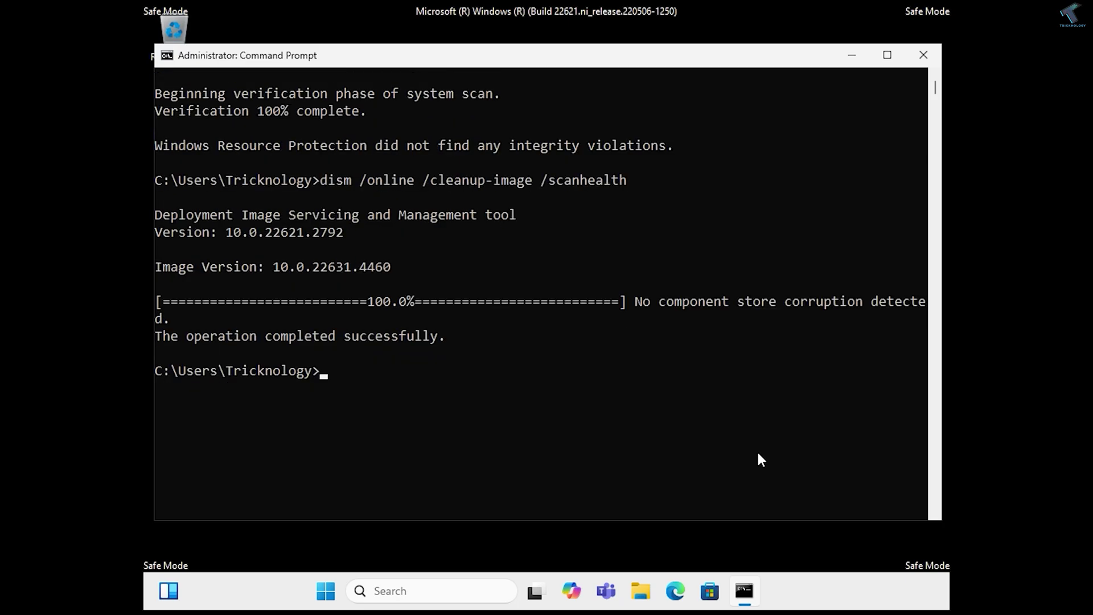
Run chkdsk C: /r, answer Y to schedule it at restart, and close the console.
type("chkdsk C: /r")
key("Return")
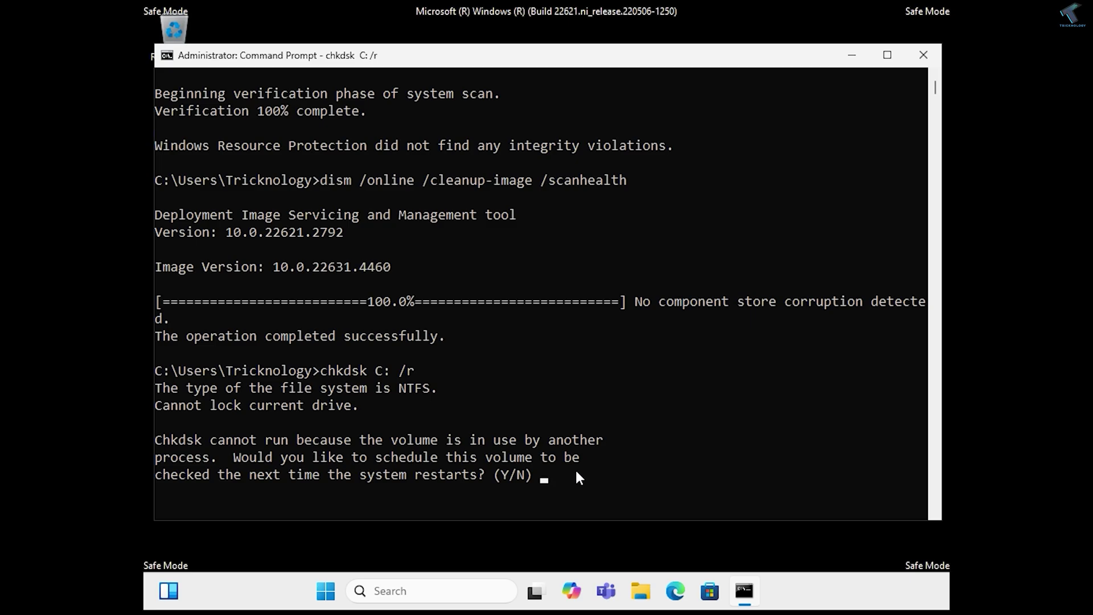
key("Return")
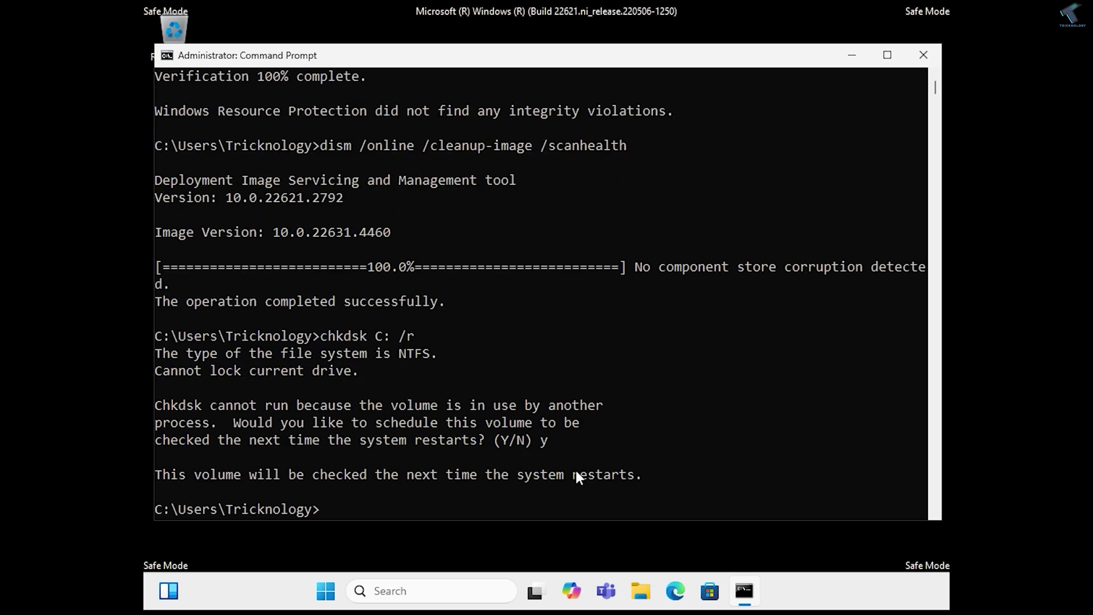
scroll(860, 118, "down", 1)
left_click(924, 56)
Restart from the Start menu's Power options so the scheduled chkdsk of C: runs.
left_click(355, 590)
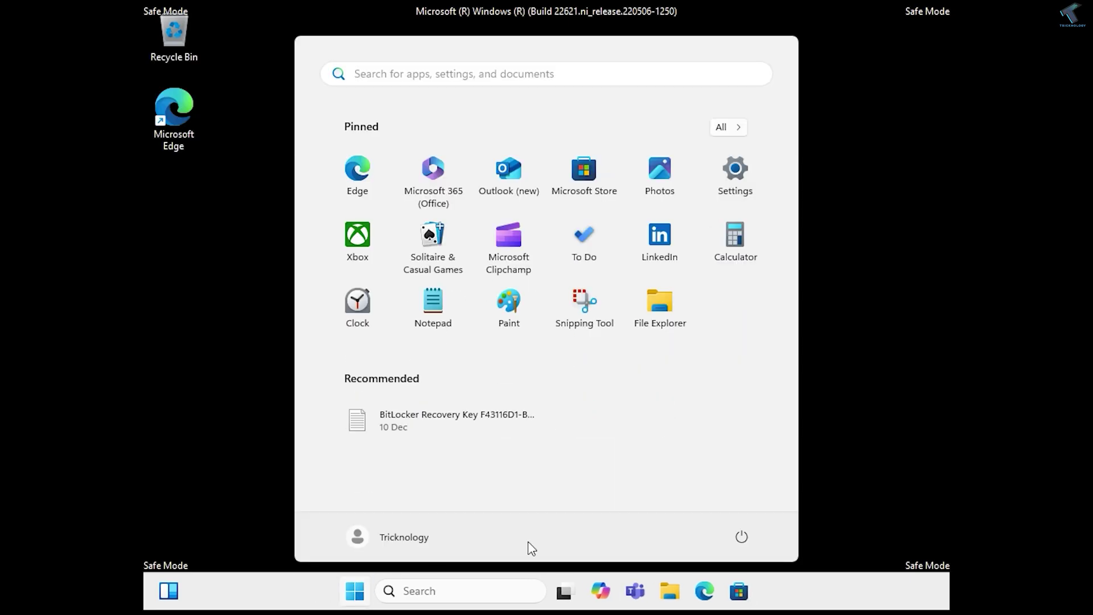
left_click(741, 536)
left_click(744, 503)
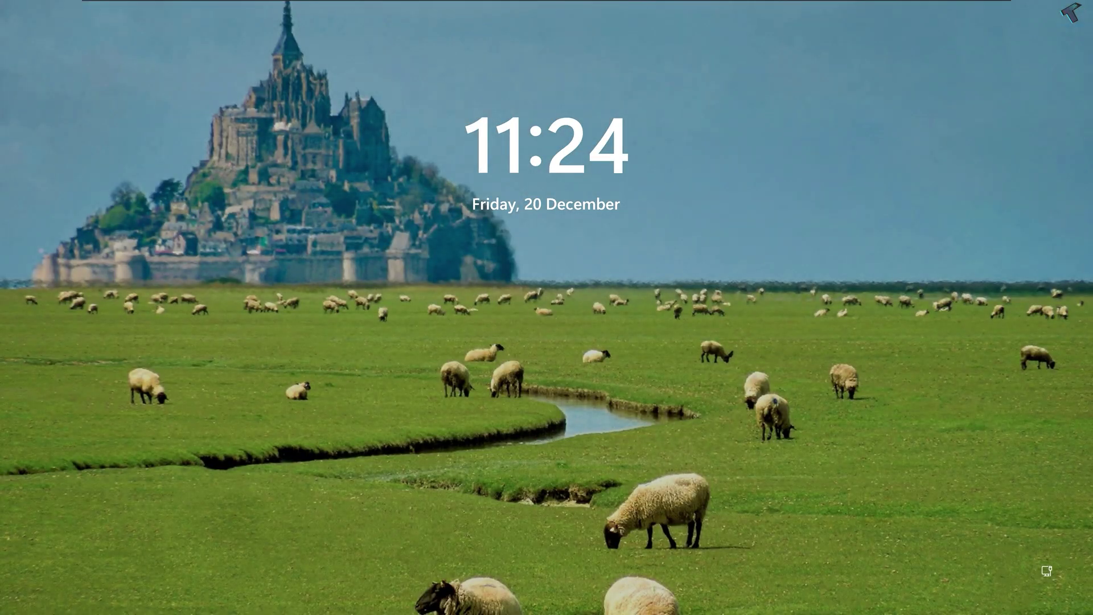
key("space")
type("1234")
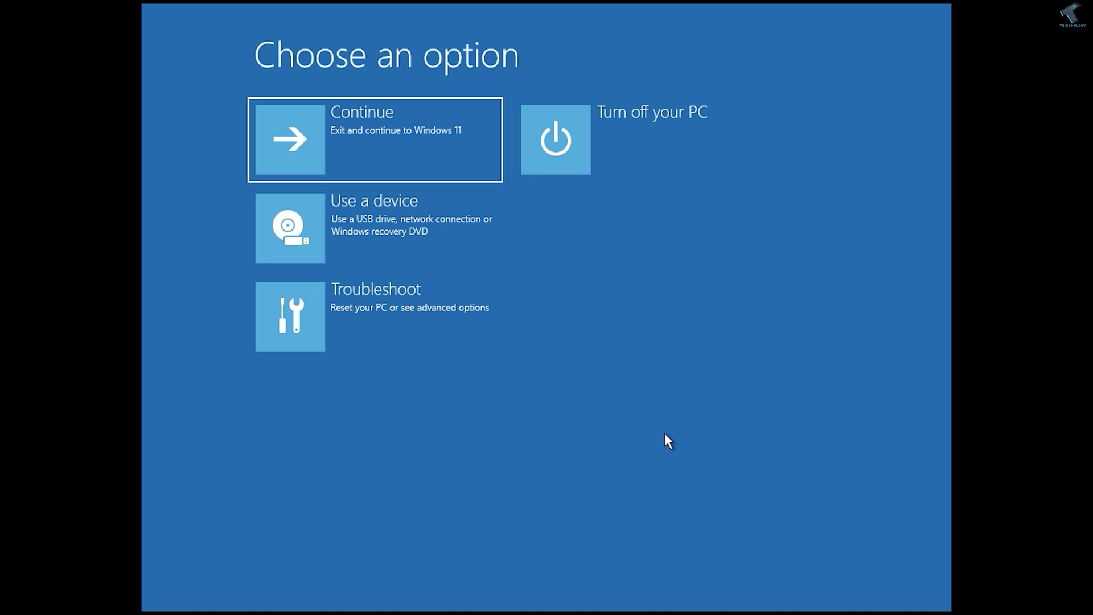
Under Troubleshoot > Advanced options > Uninstall Updates, remove the latest quality update.
left_click(468, 334)
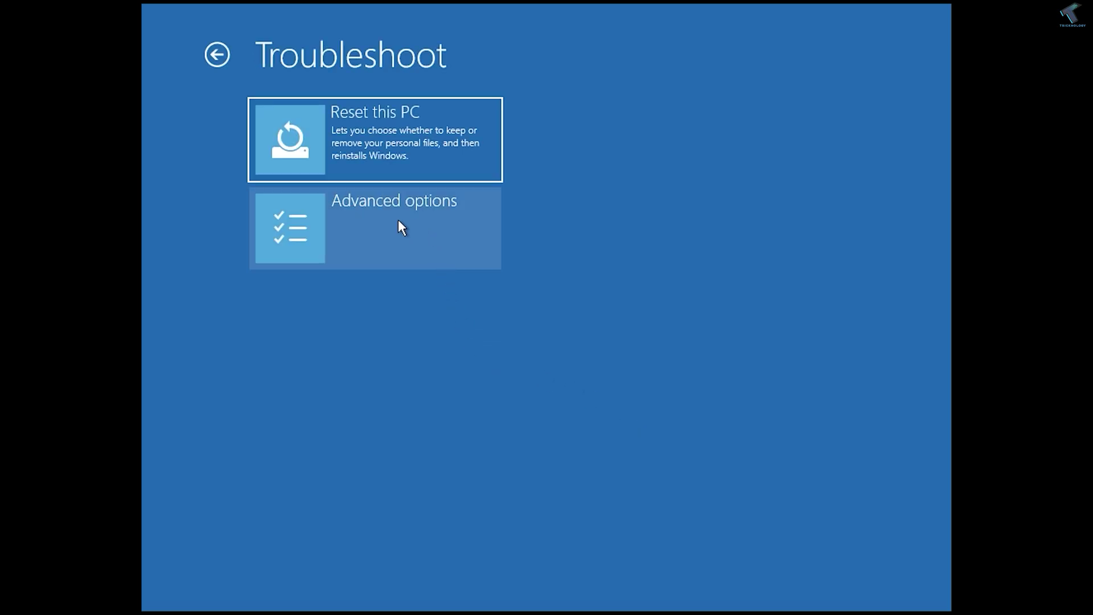
left_click(415, 220)
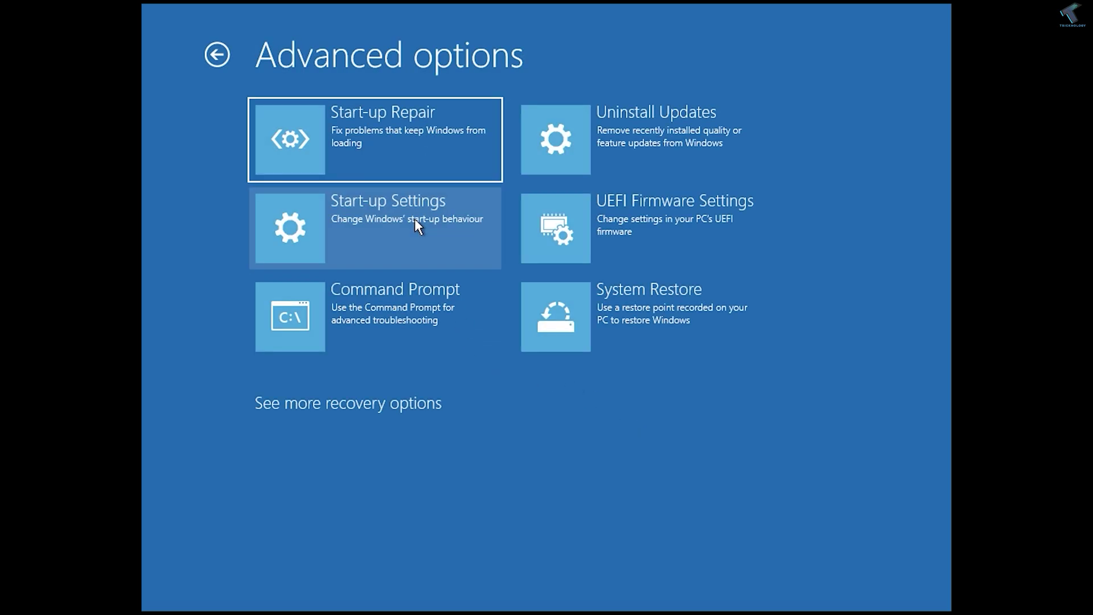
left_click(654, 114)
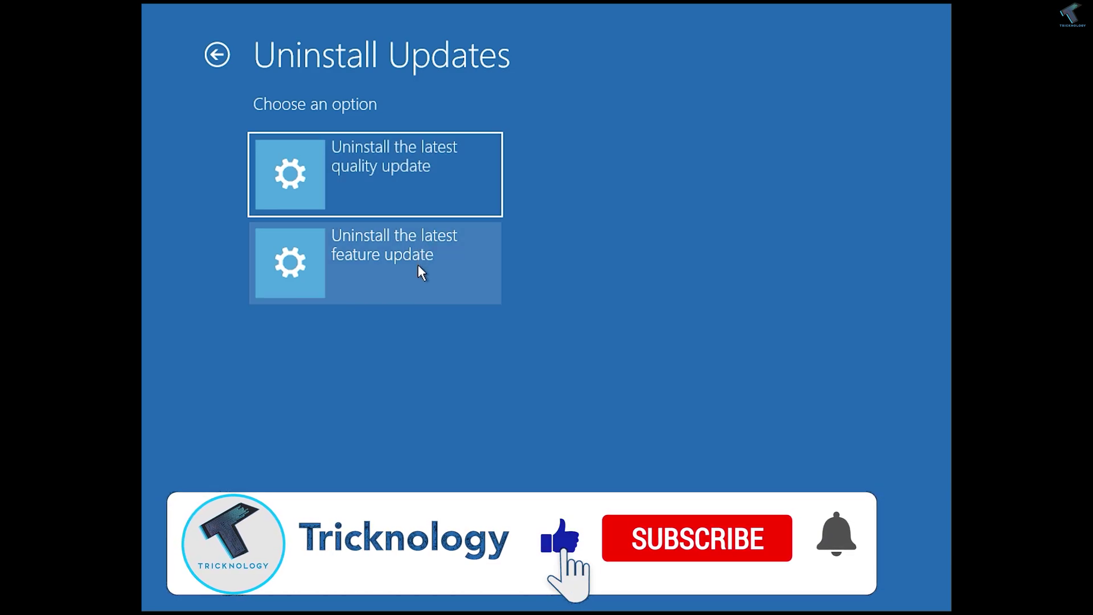
left_click(420, 195)
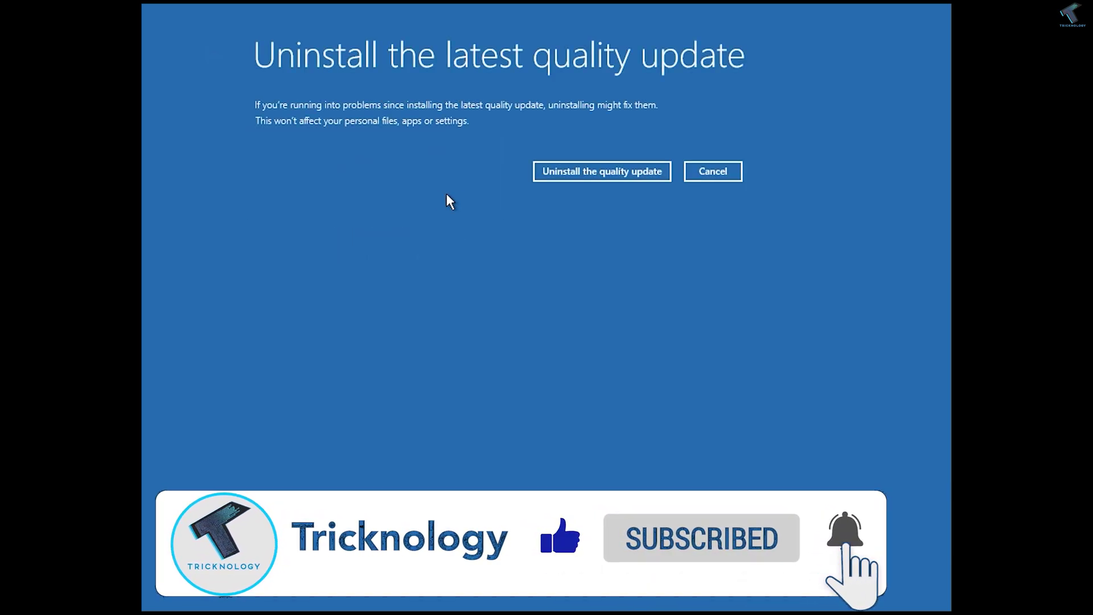
left_click(593, 174)
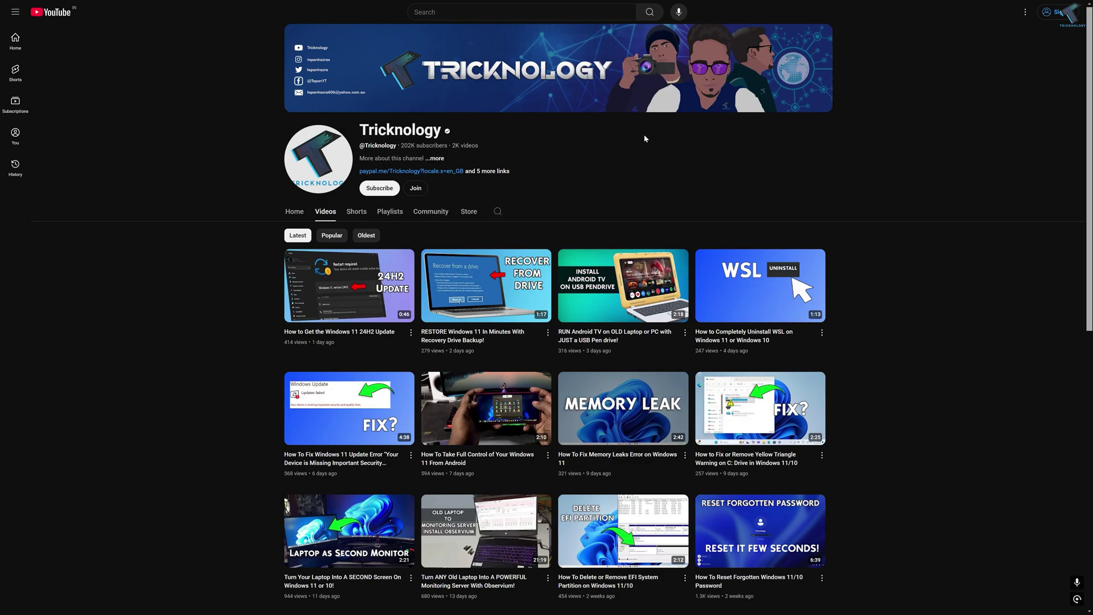
scroll(390, 176, "down", 3)
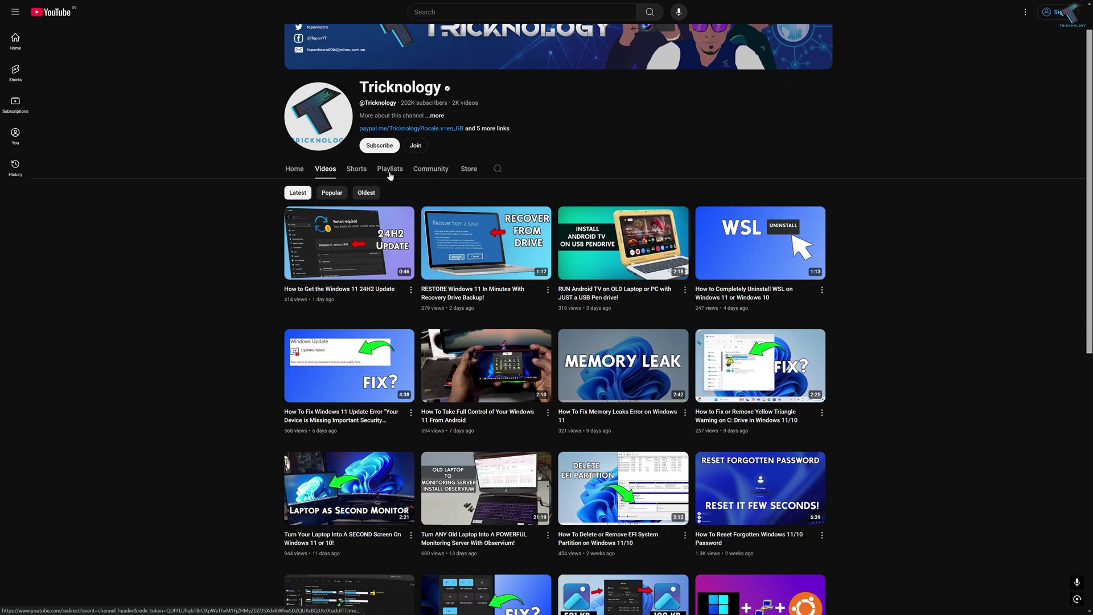
scroll(390, 176, "down", 1)
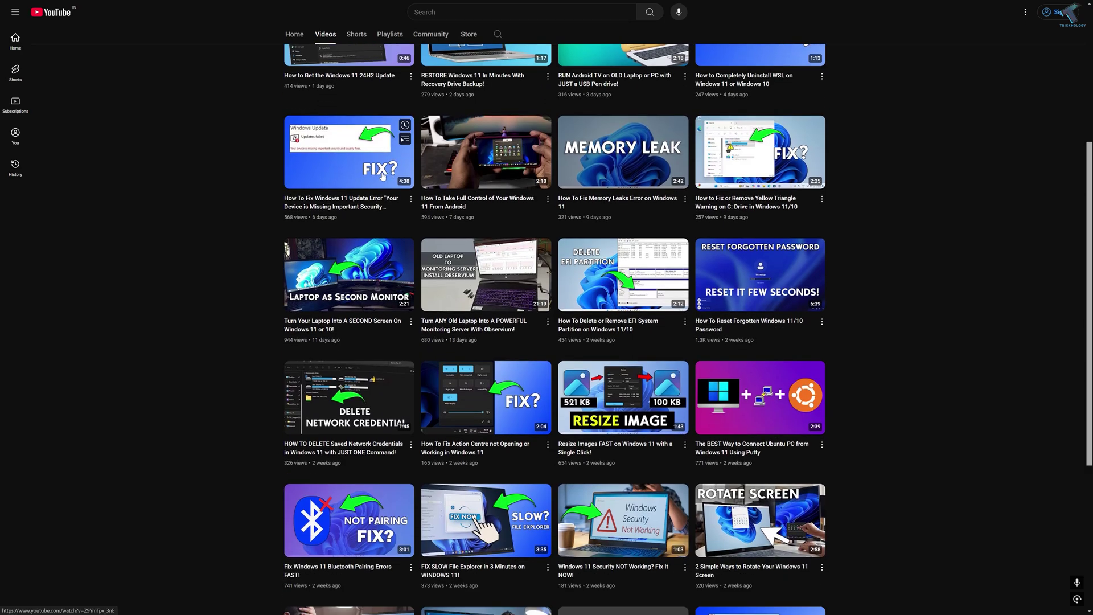
scroll(241, 164, "down", 3)
scroll(241, 166, "down", 7)
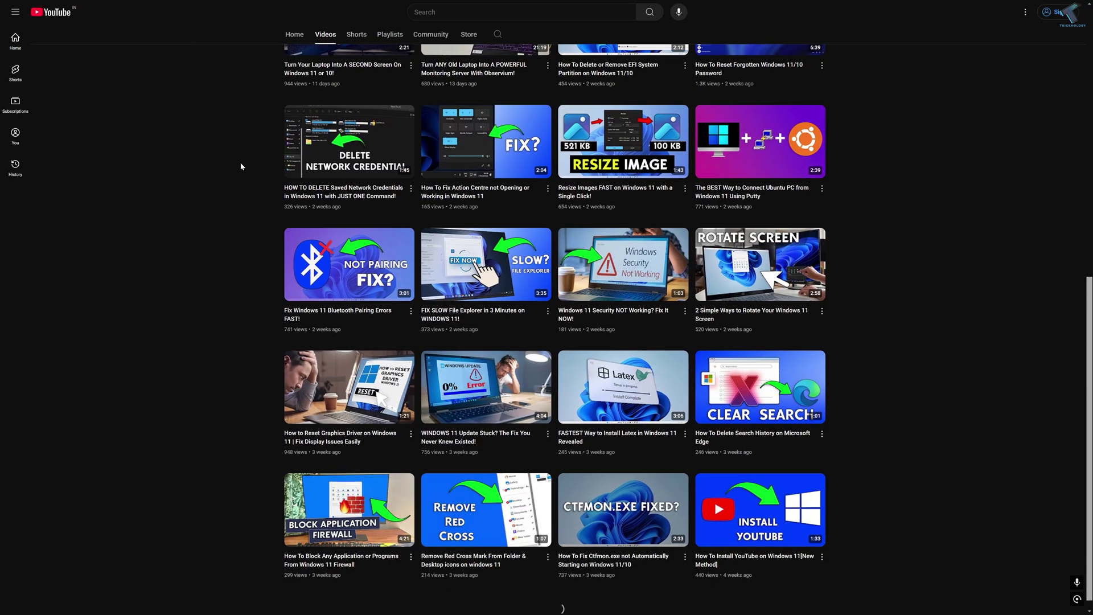
scroll(241, 166, "down", 7)
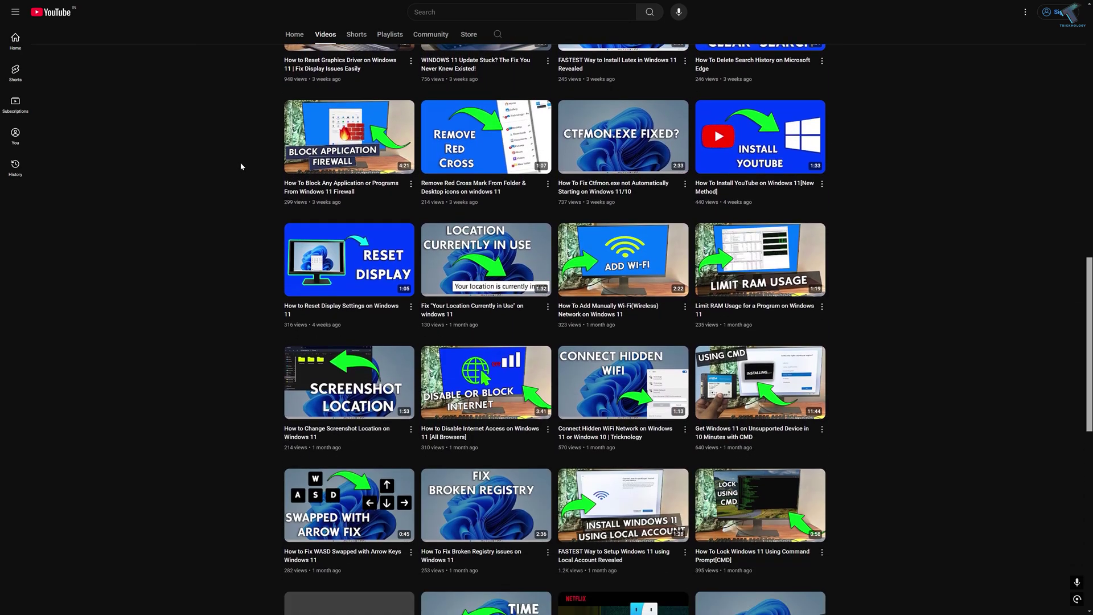
scroll(240, 166, "down", 4)
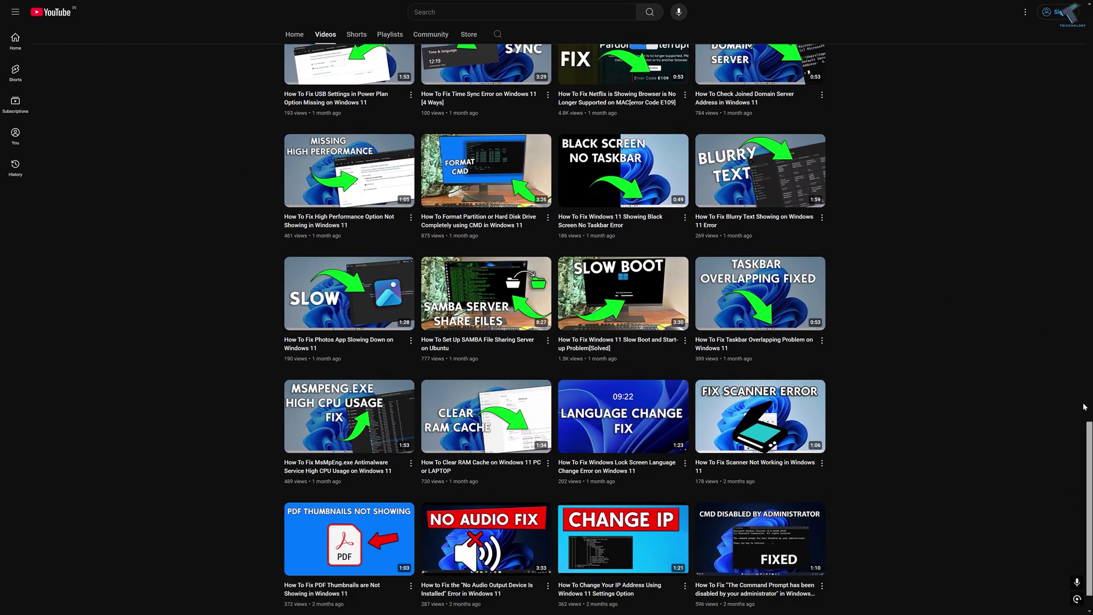
left_click_drag(1088, 418, 1071, 77)
scroll(411, 206, "up", 3)
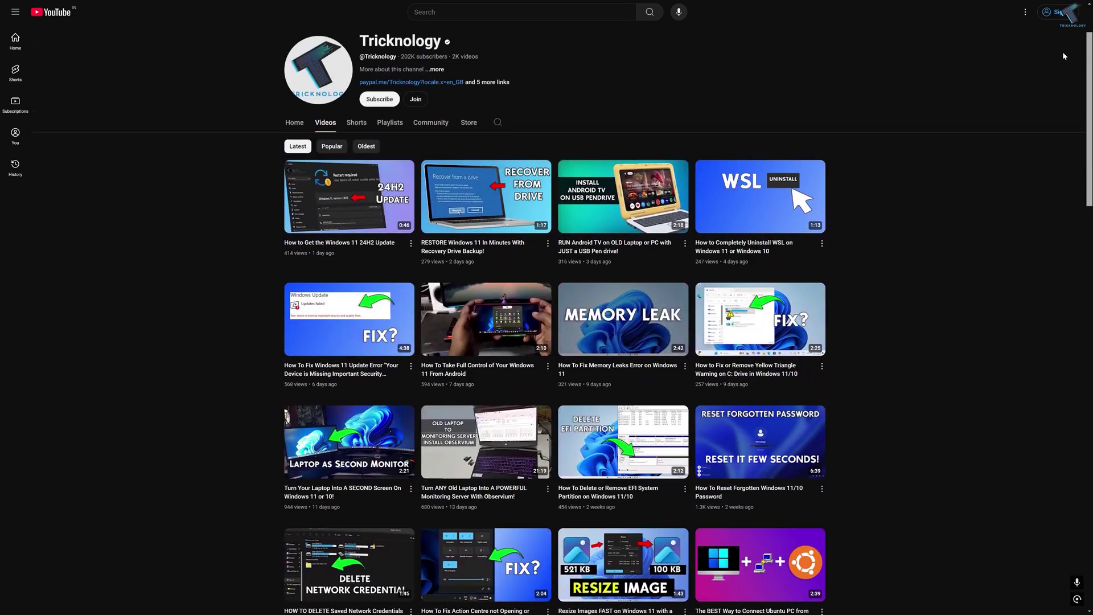